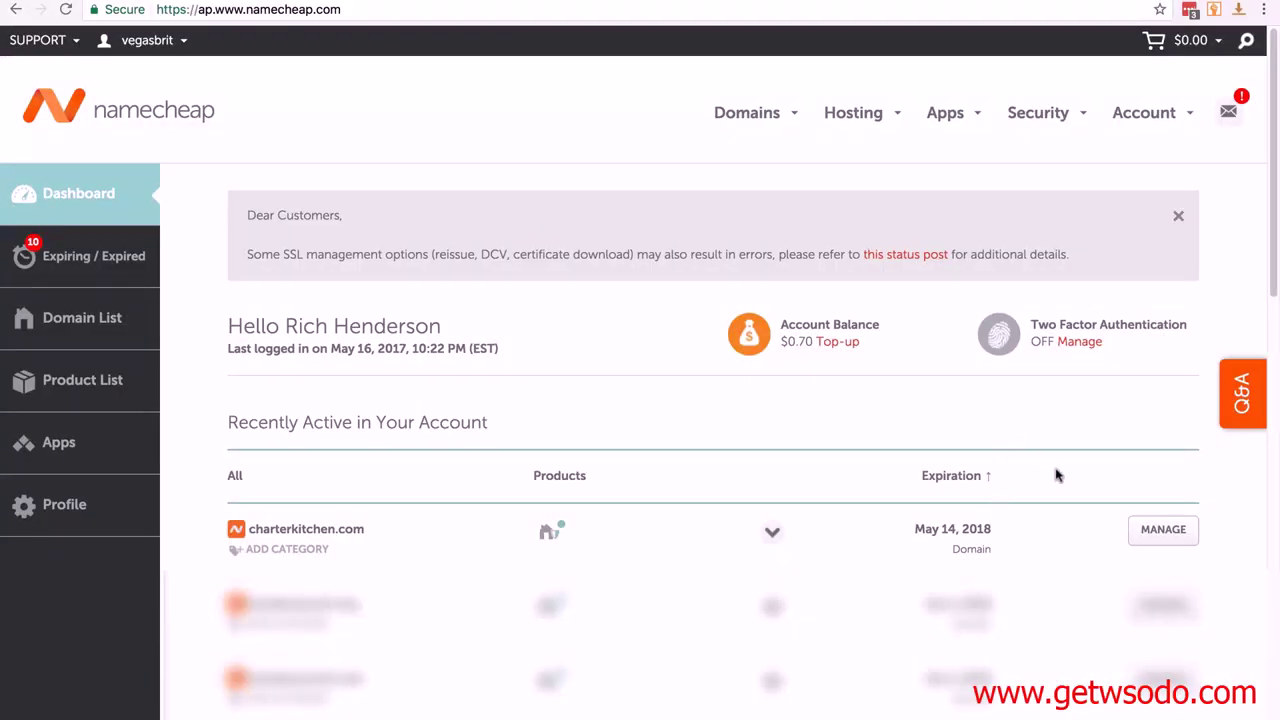
Open the domain settings for charterkitchen.com and go to the purchase page for Private Email
click(1160, 530)
scroll(592, 271, down, 3)
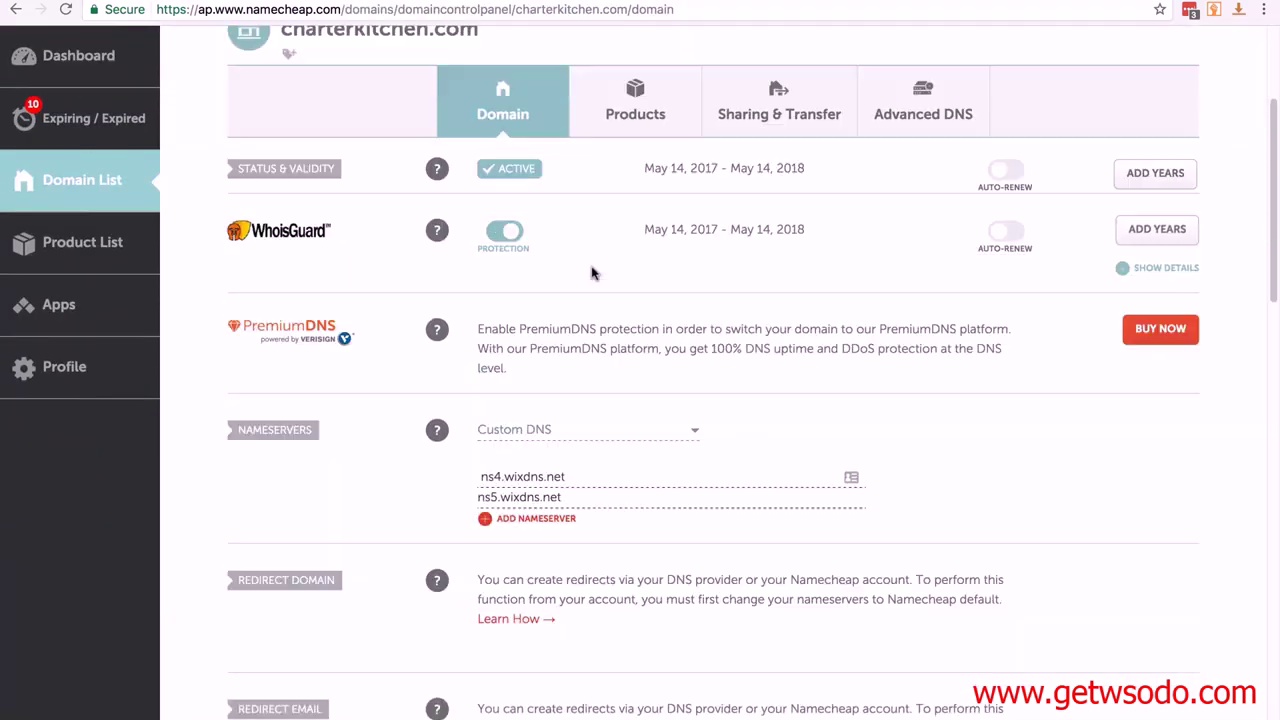
scroll(592, 271, down, 5)
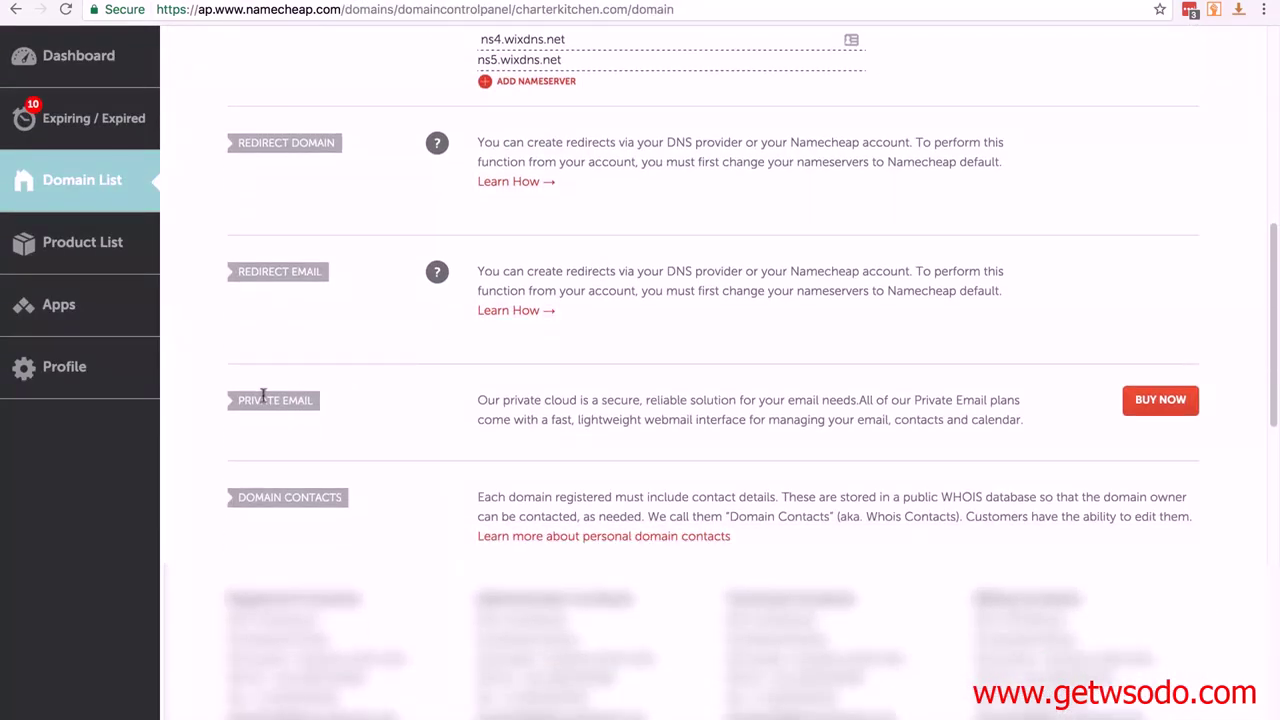
click(1158, 401)
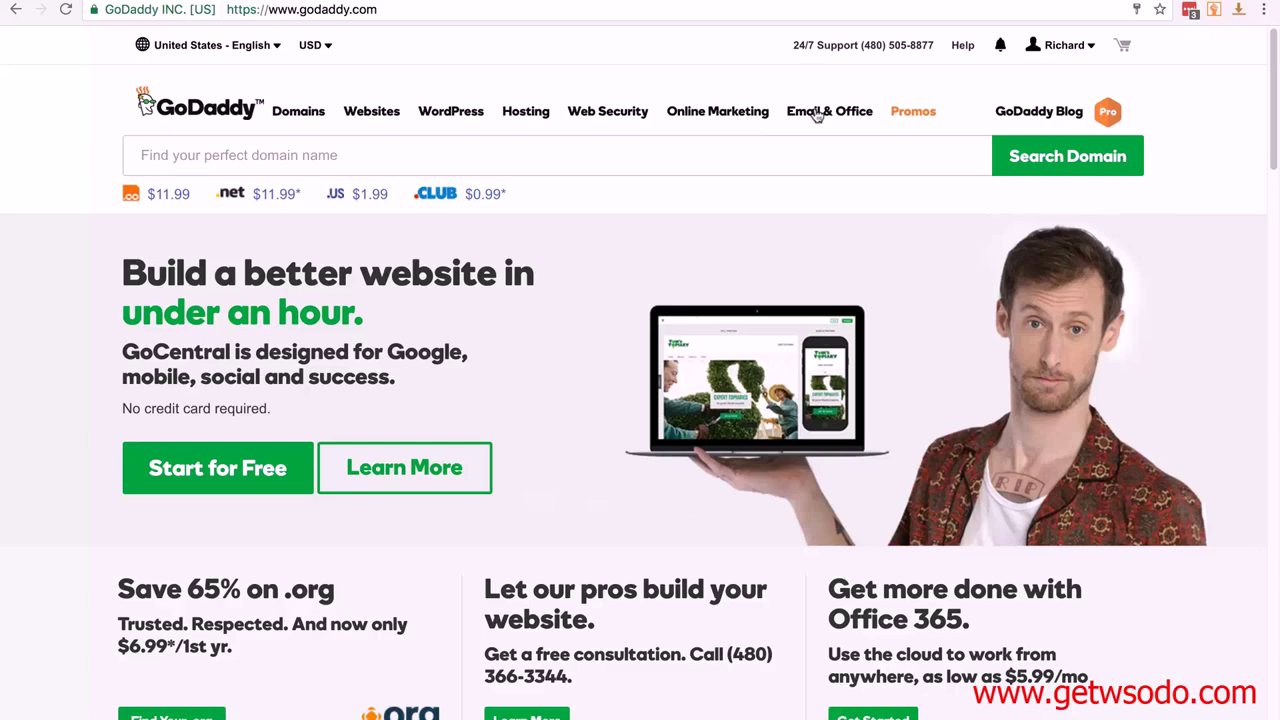
Open GoDaddy's Professional Email page and look through its offers
click(817, 113)
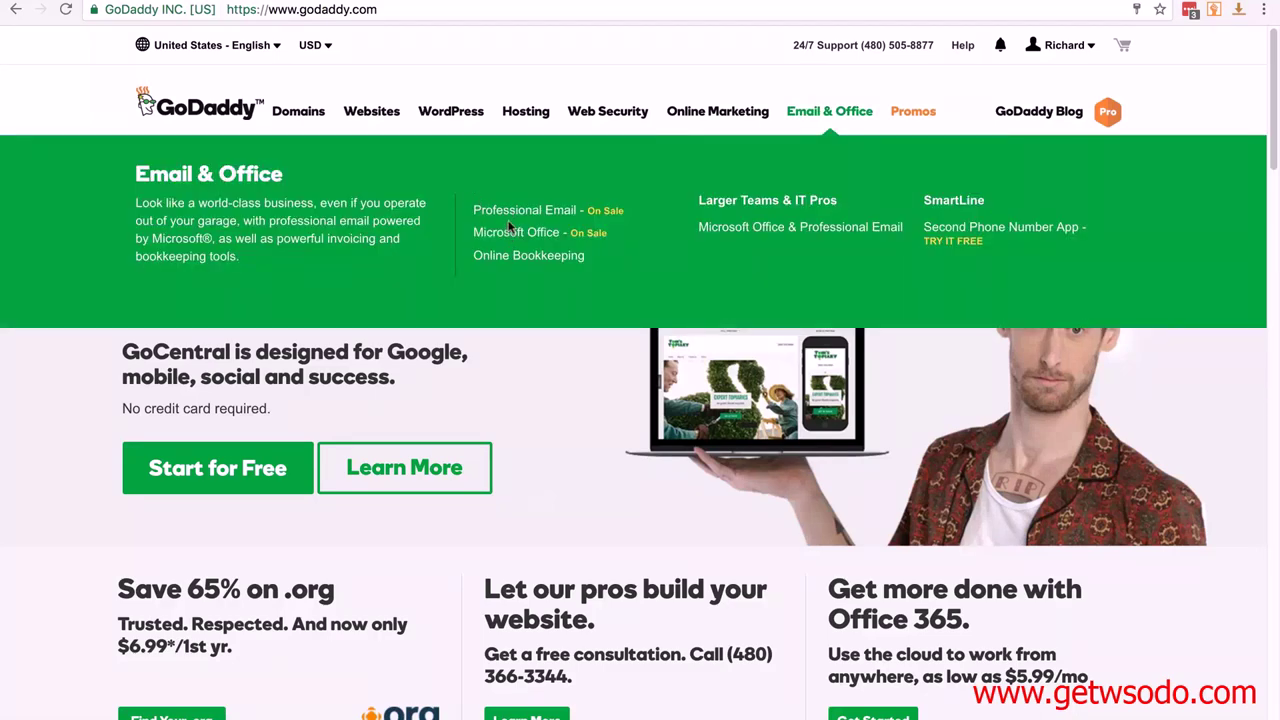
click(510, 214)
scroll(126, 265, down, 3)
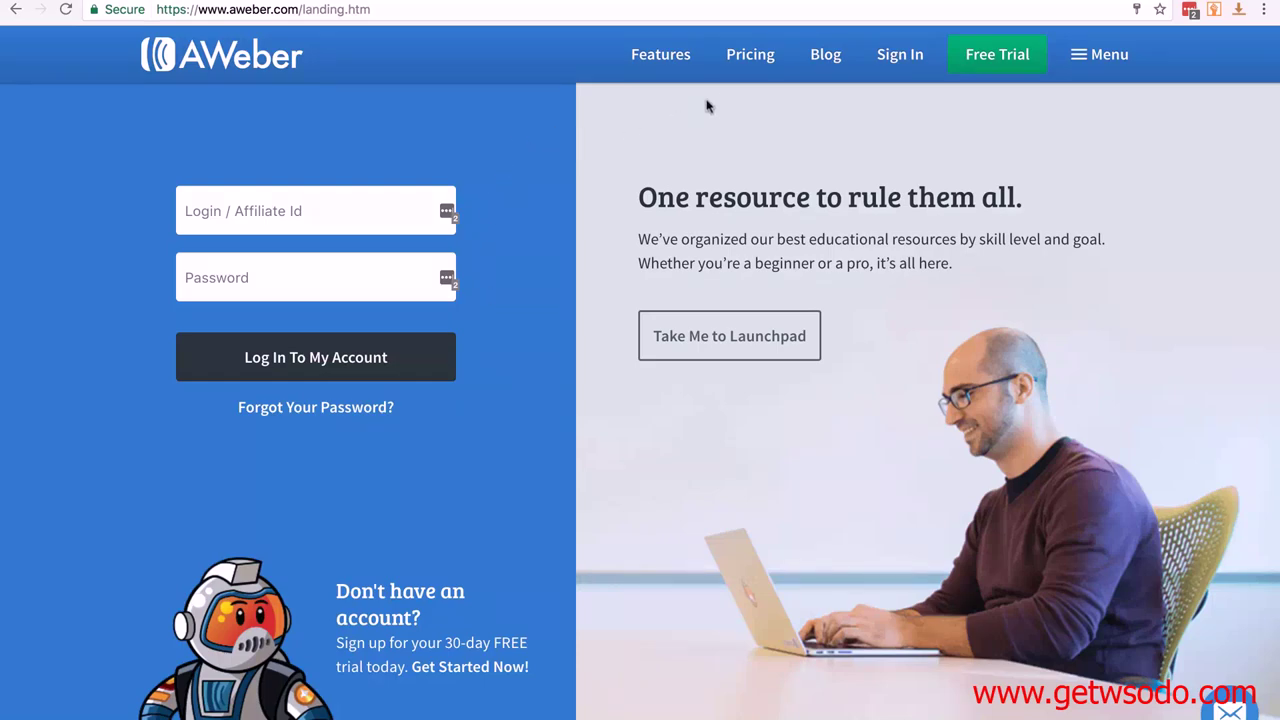
Examine AWeber's monthly prices, subscriber tiers and included features, and open the free trial order form
click(745, 56)
scroll(676, 330, down, 2)
scroll(675, 330, down, 3)
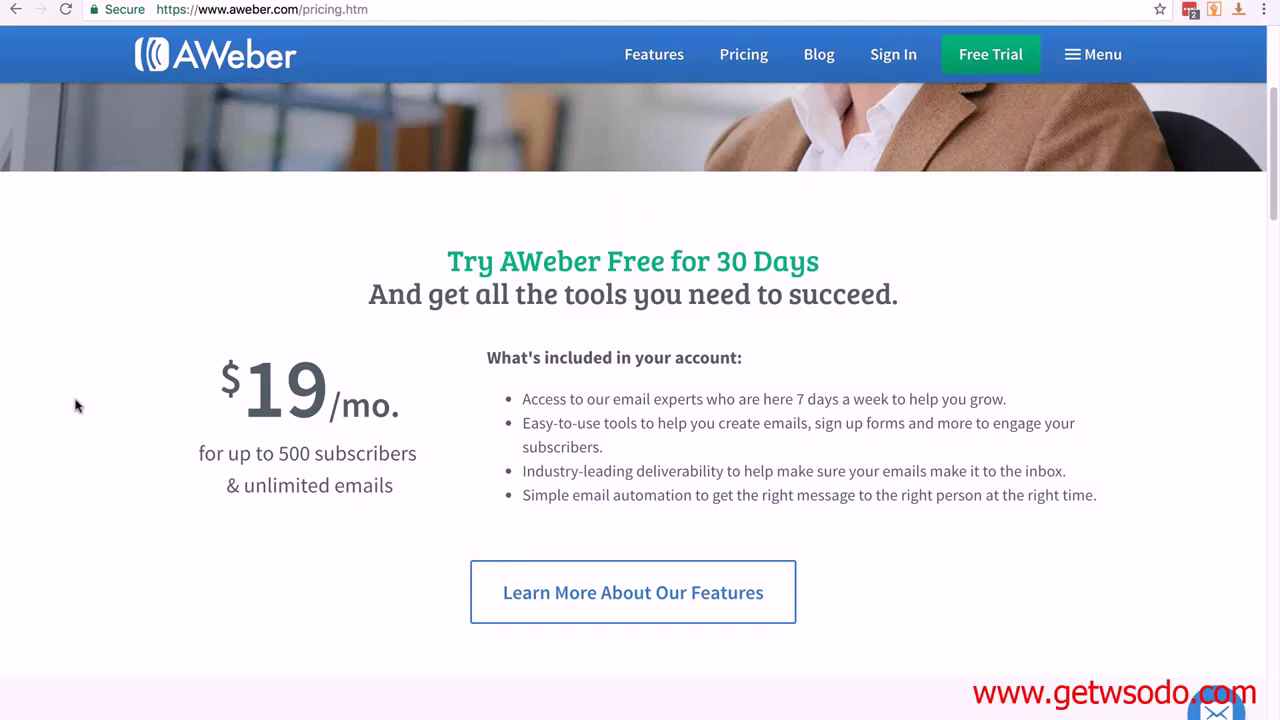
scroll(78, 405, down, 2)
scroll(78, 407, down, 5)
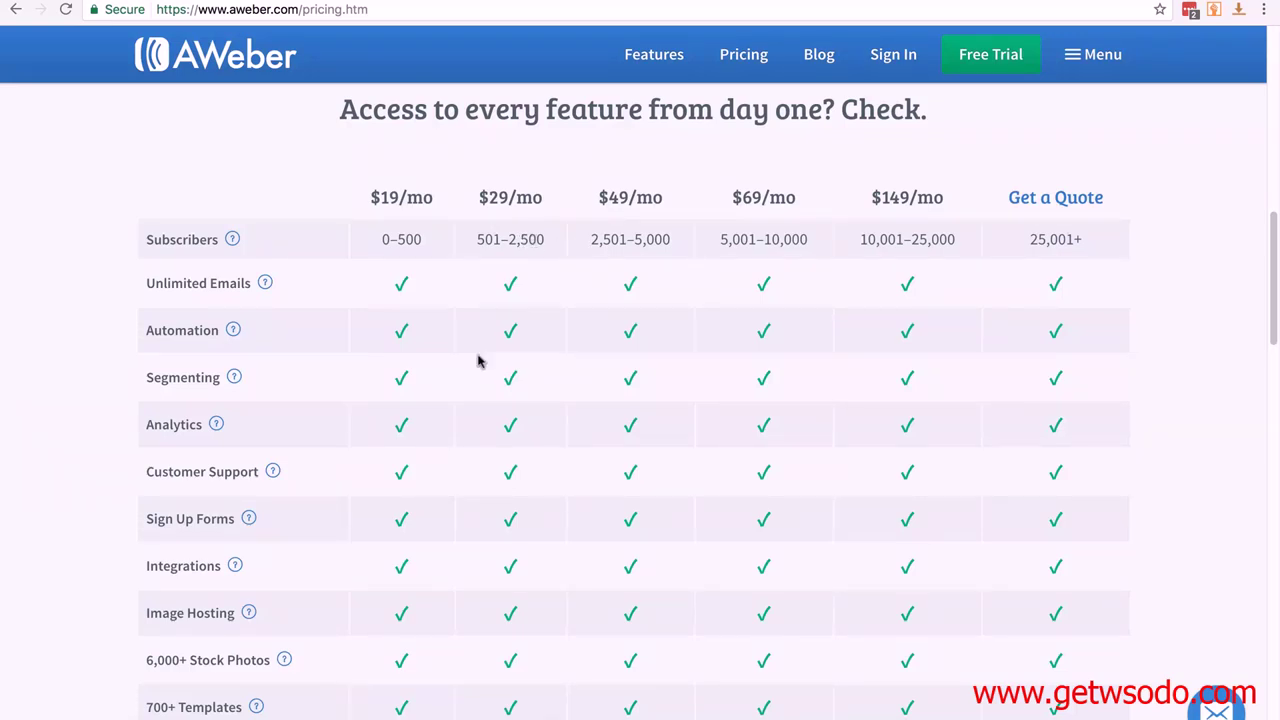
scroll(478, 361, down, 1)
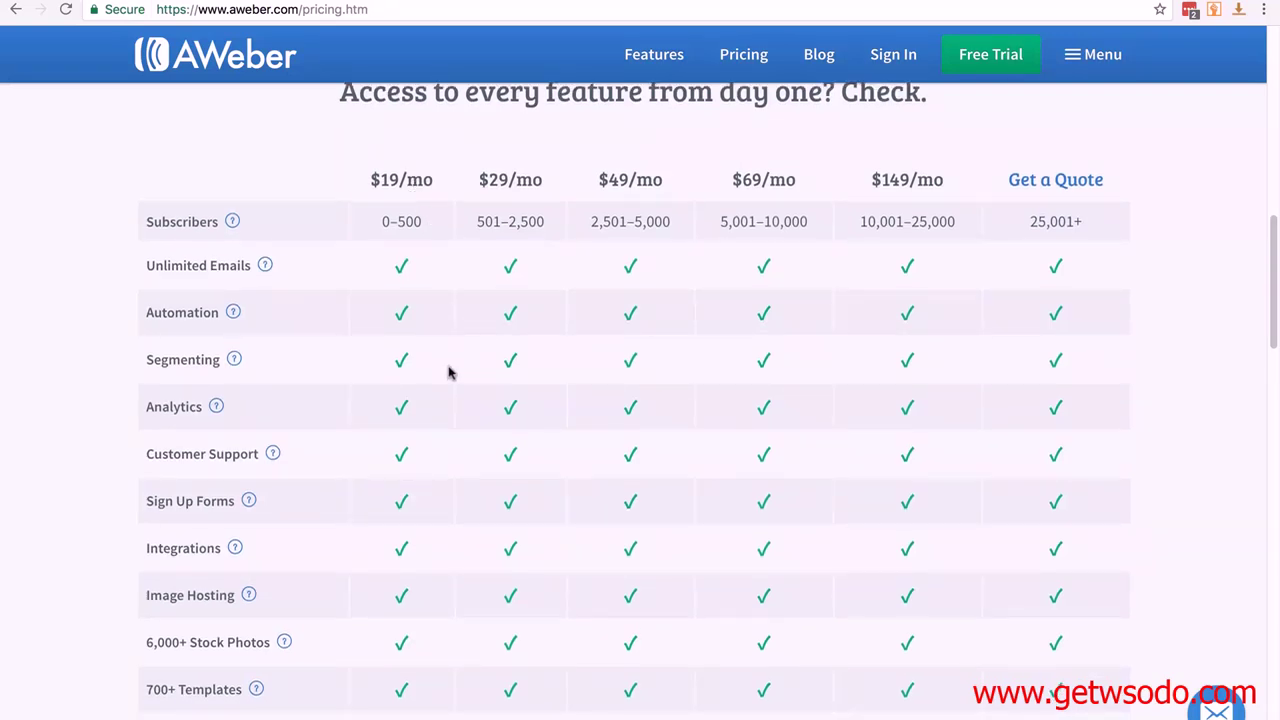
scroll(449, 372, up, 12)
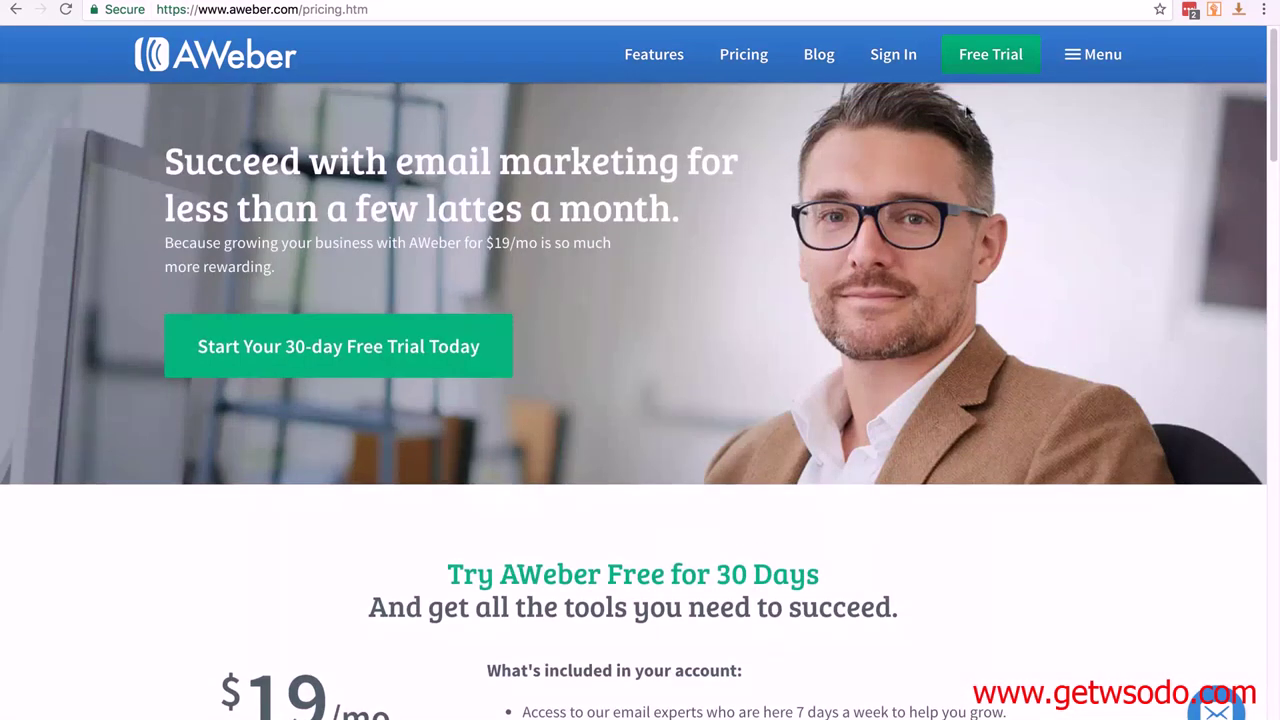
click(976, 60)
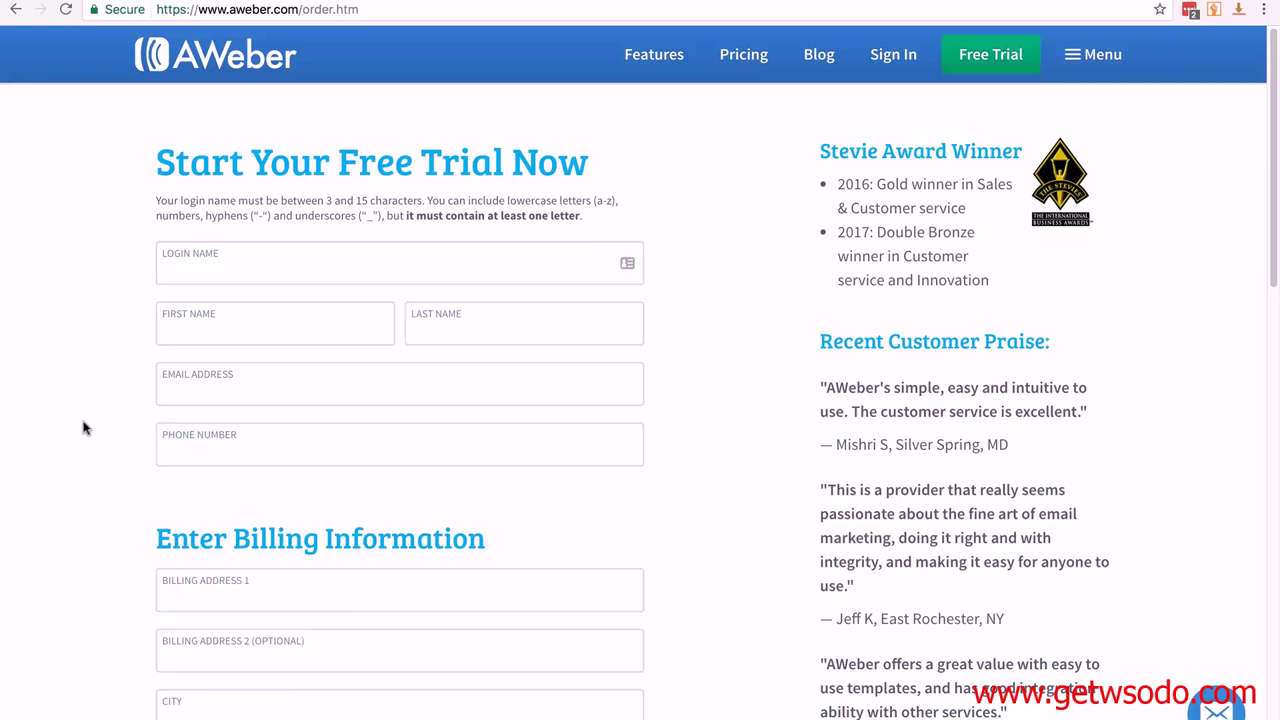
Go to the AWeber account sign-in and start creating a new list from list management
click(878, 57)
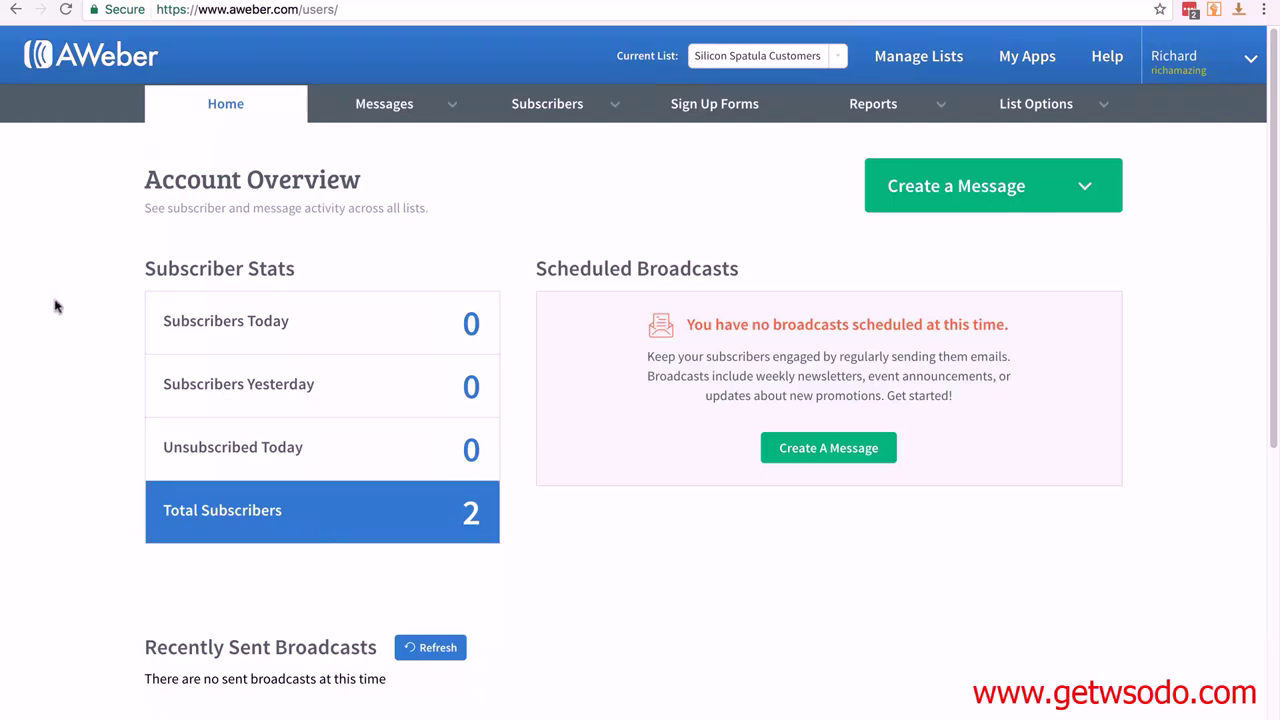
click(900, 58)
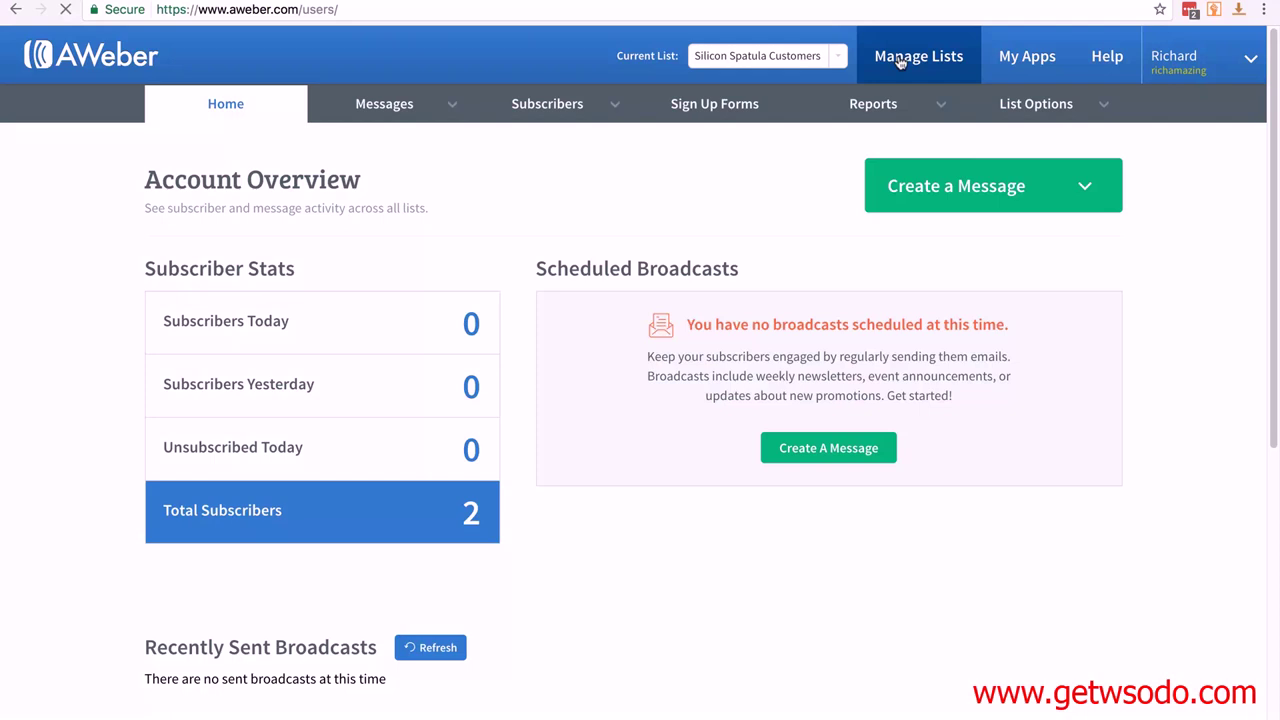
click(1053, 190)
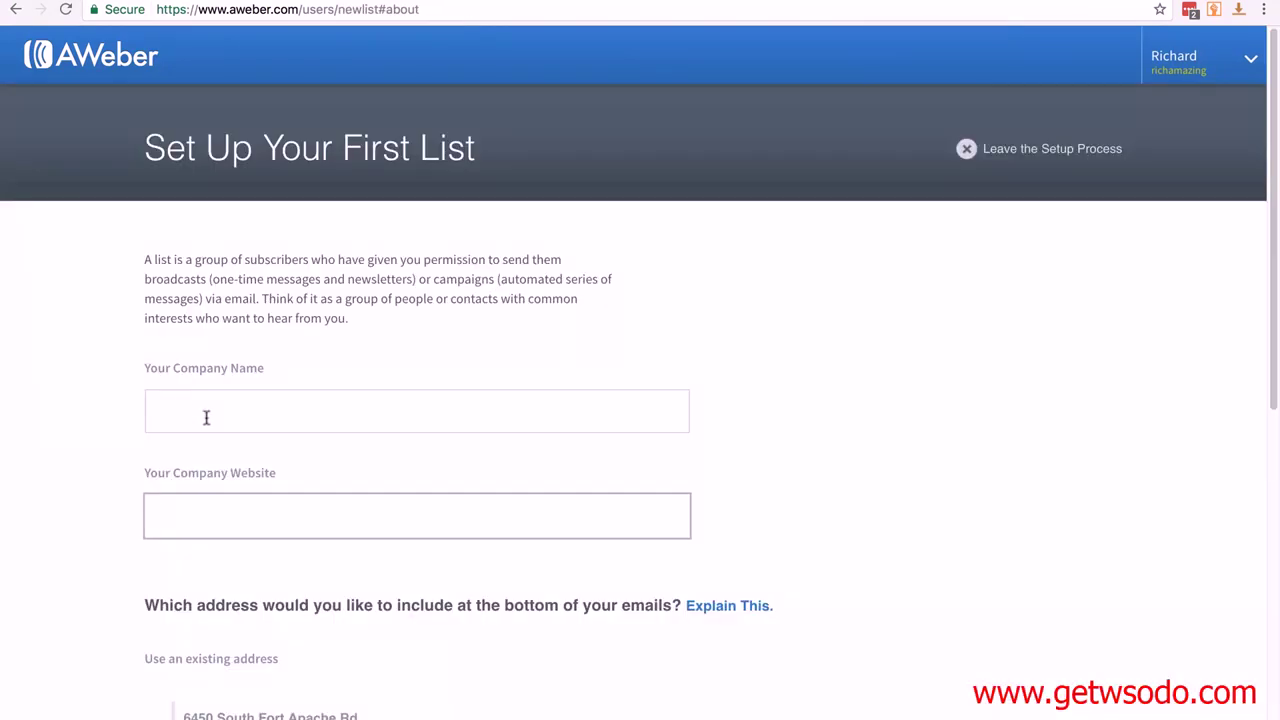
click(206, 418)
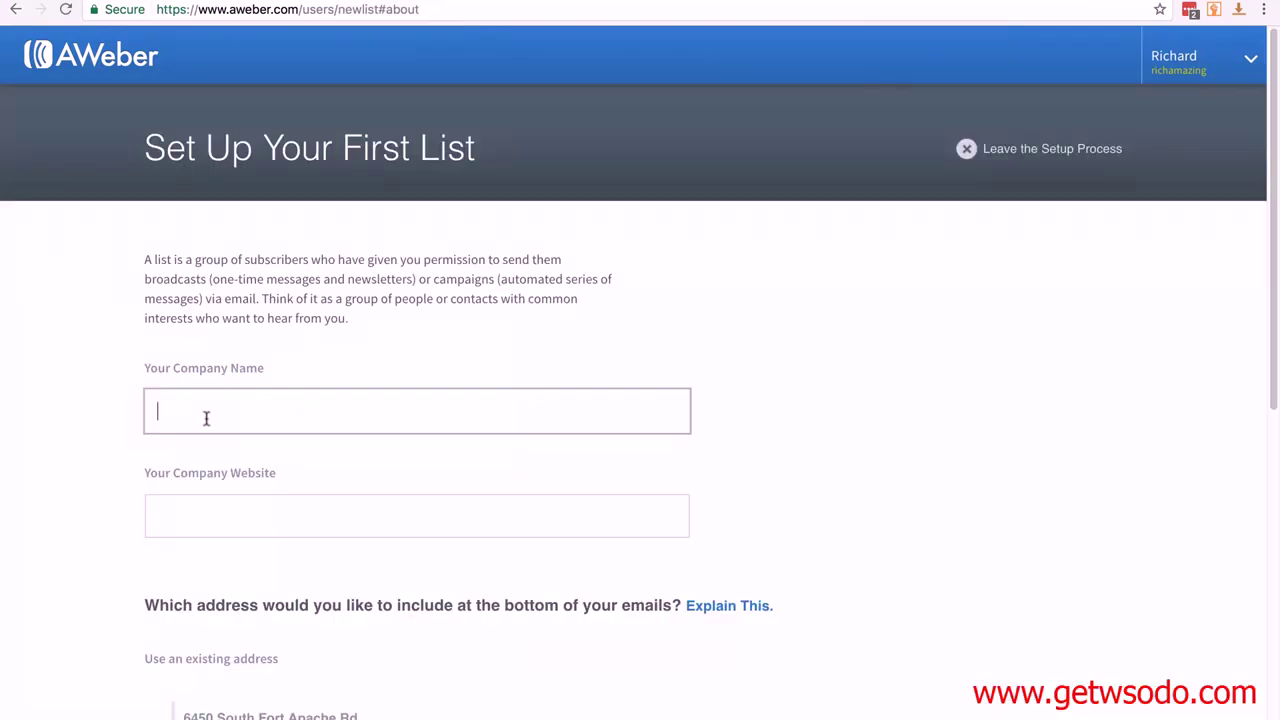
text(Charter Kitchen)
key(Tab)
text(http://charterkitchen.com)
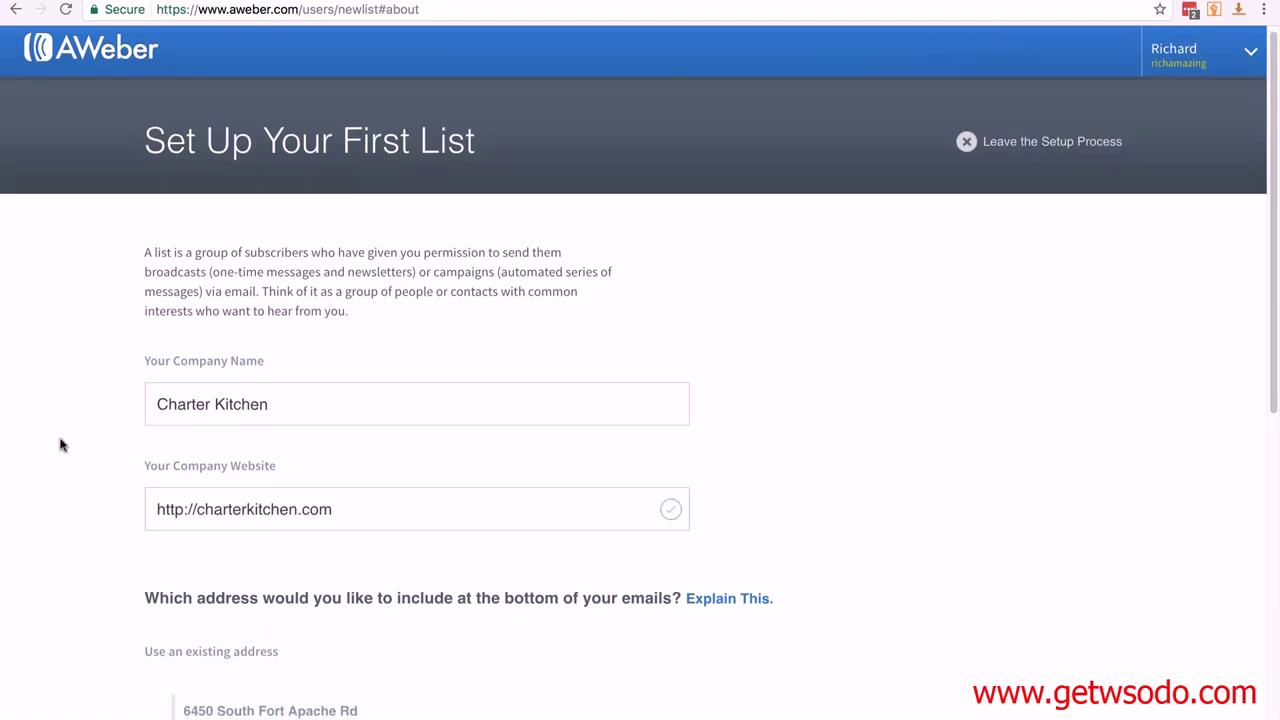
Choose to use a different address, instead of the existing one, at the bottom of the list's emails
scroll(60, 443, down, 4)
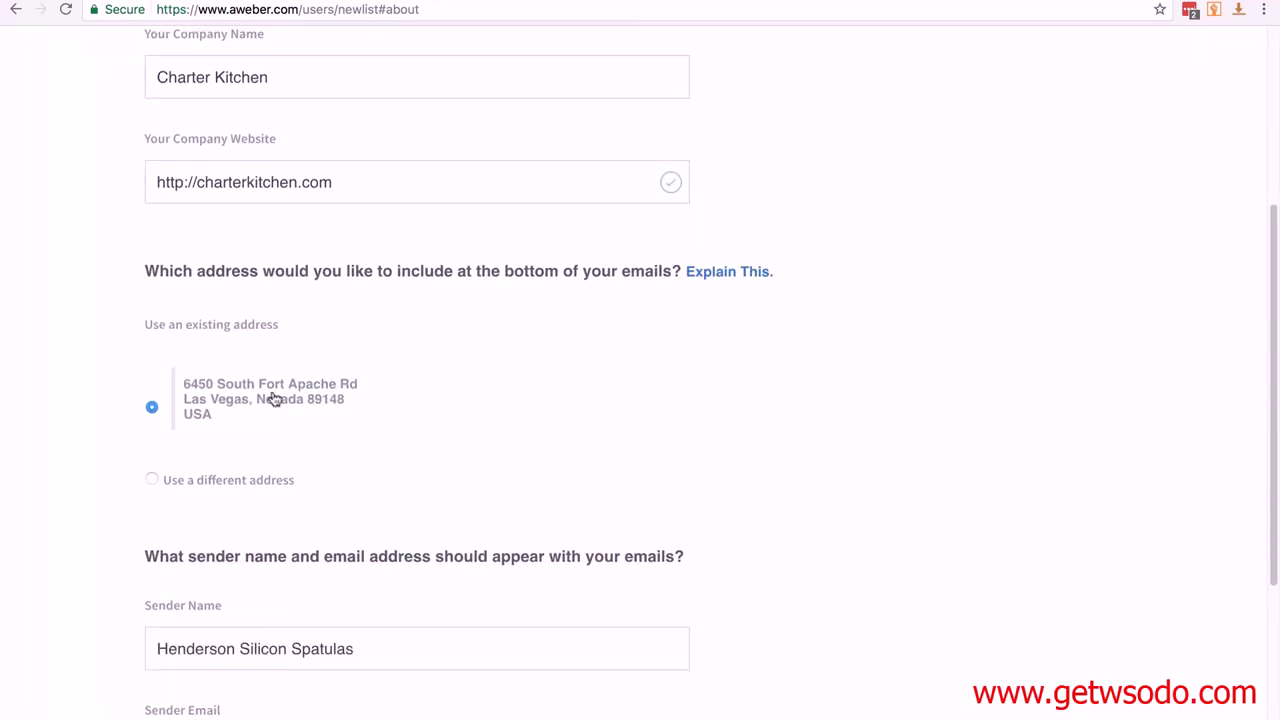
scroll(273, 400, up, 1)
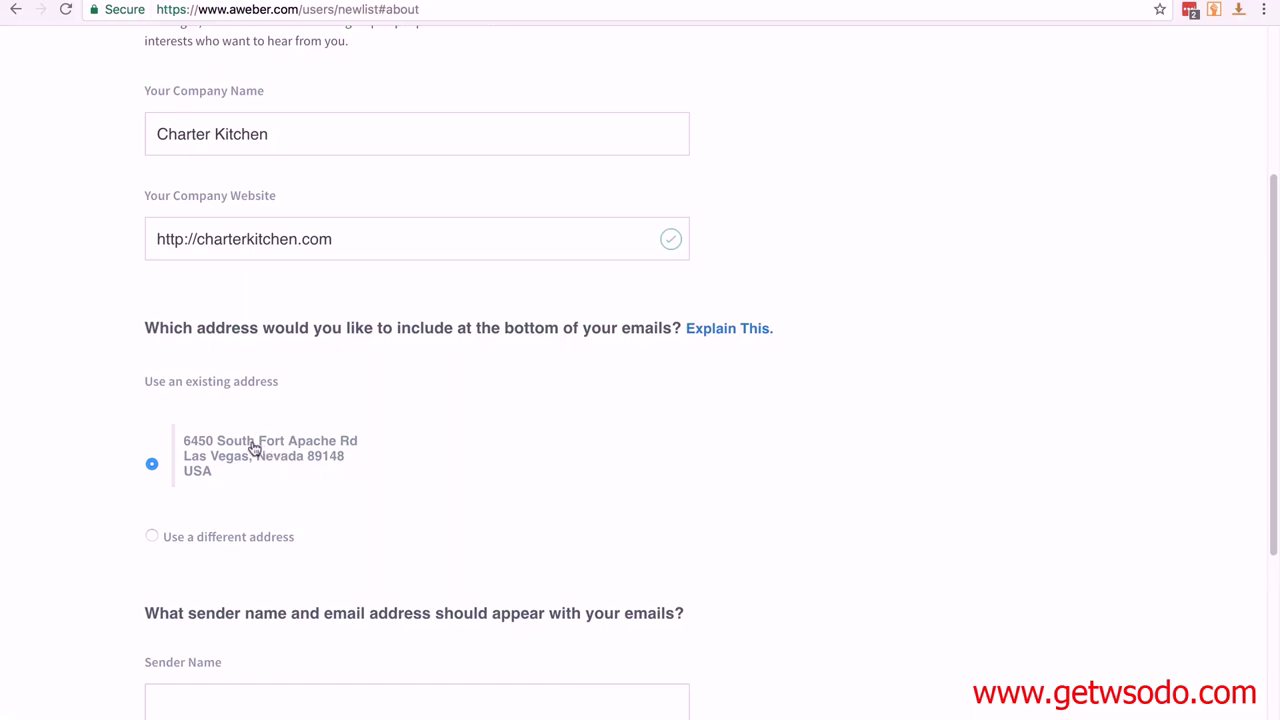
scroll(160, 470, down, 1)
click(152, 526)
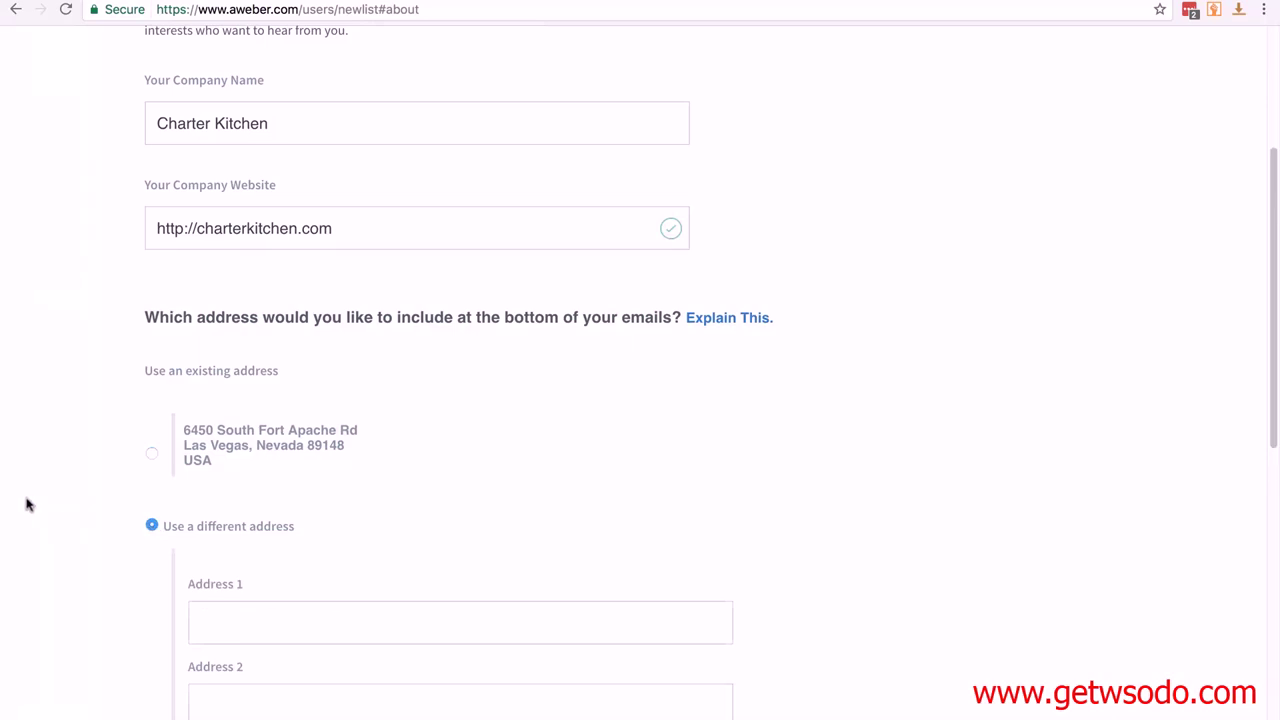
scroll(27, 504, down, 3)
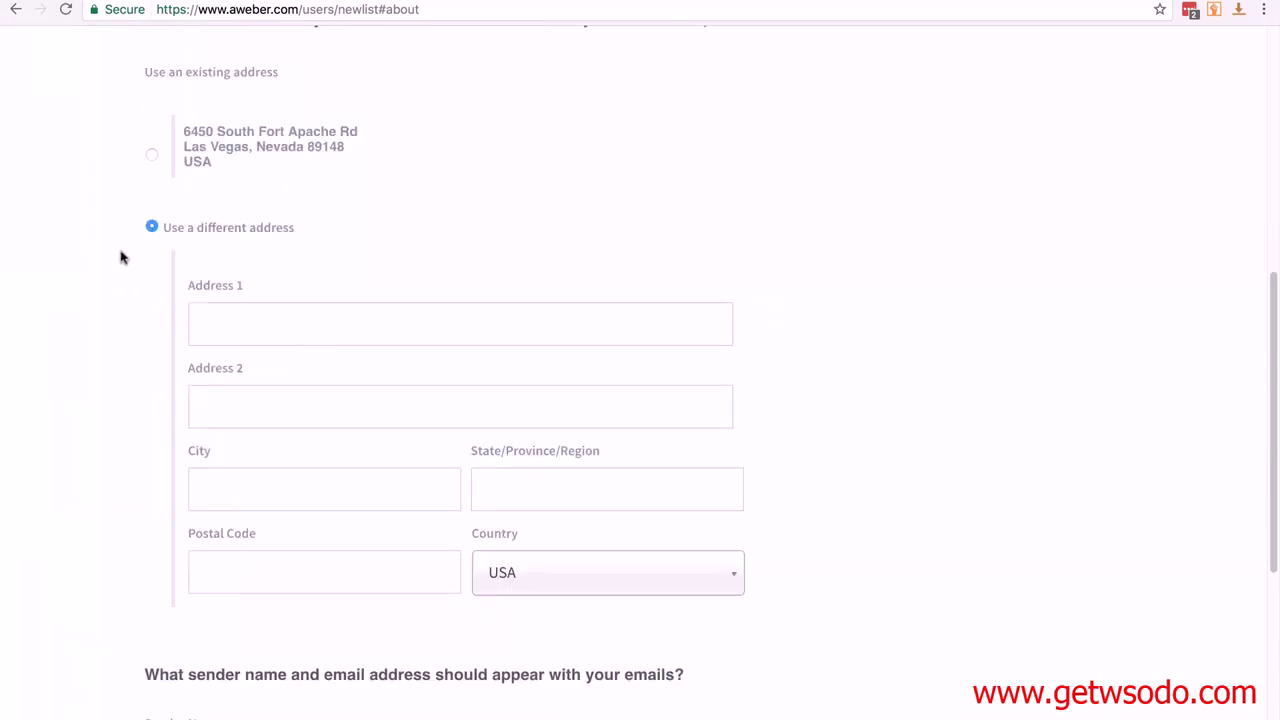
click(213, 168)
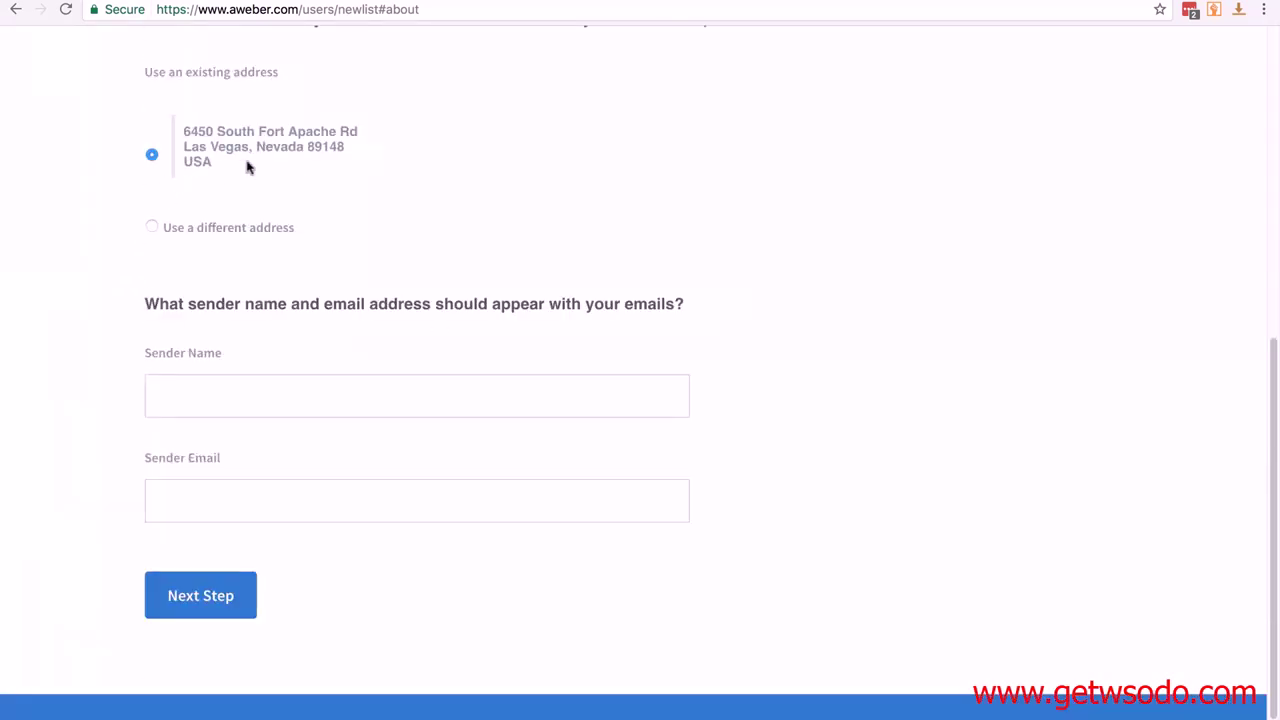
click(152, 228)
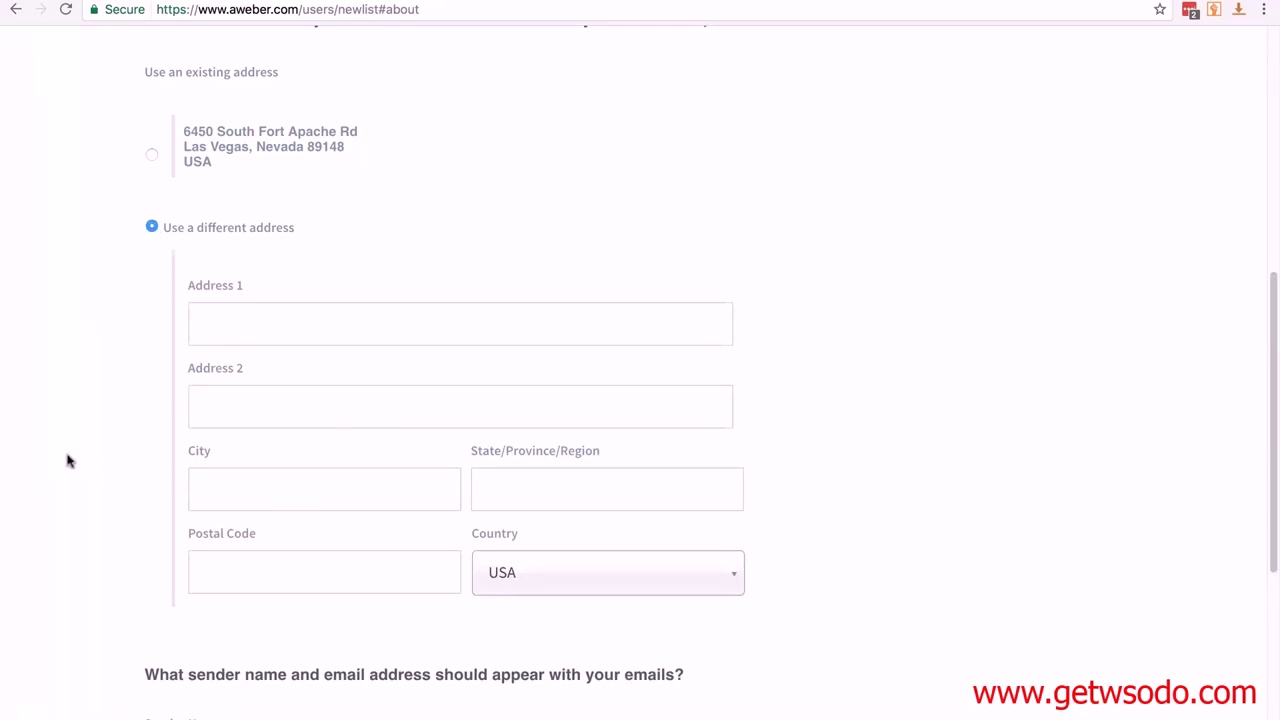
Set the sender name to Charter Kitchen, paste the sender email address and continue to the list description
scroll(68, 461, down, 5)
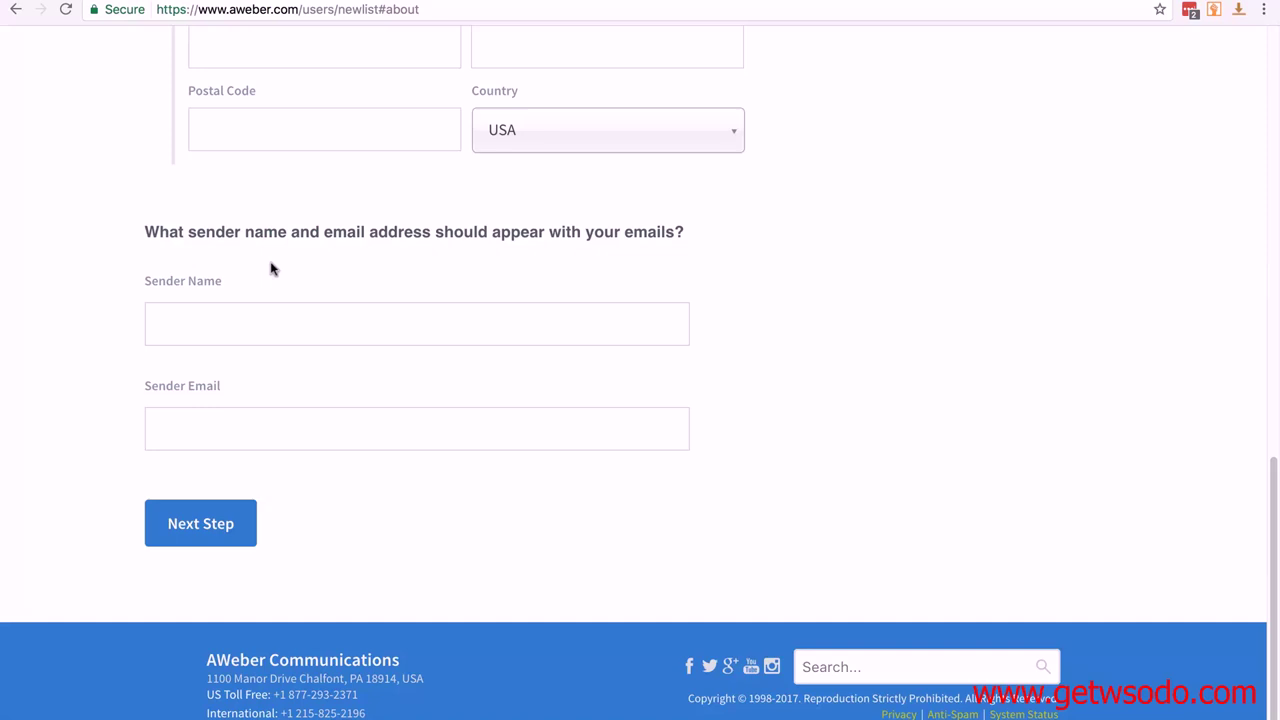
click(223, 323)
text(Charter Kitchen)
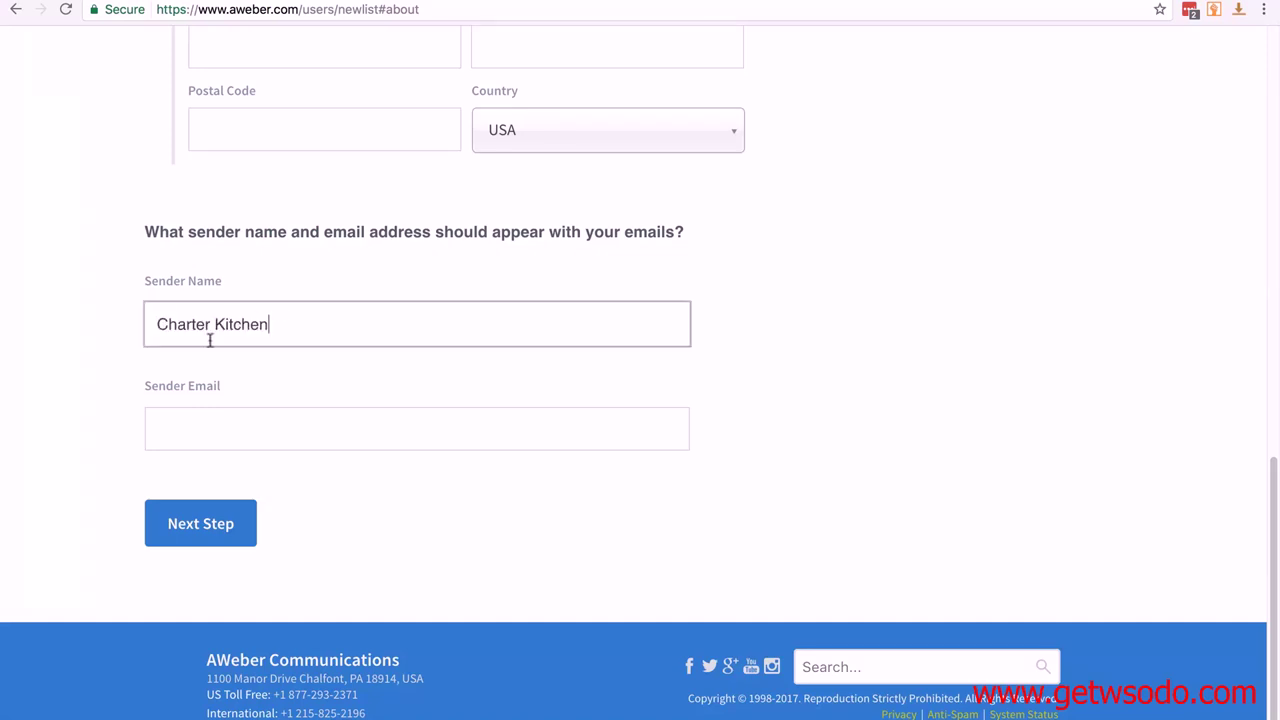
key(Tab)
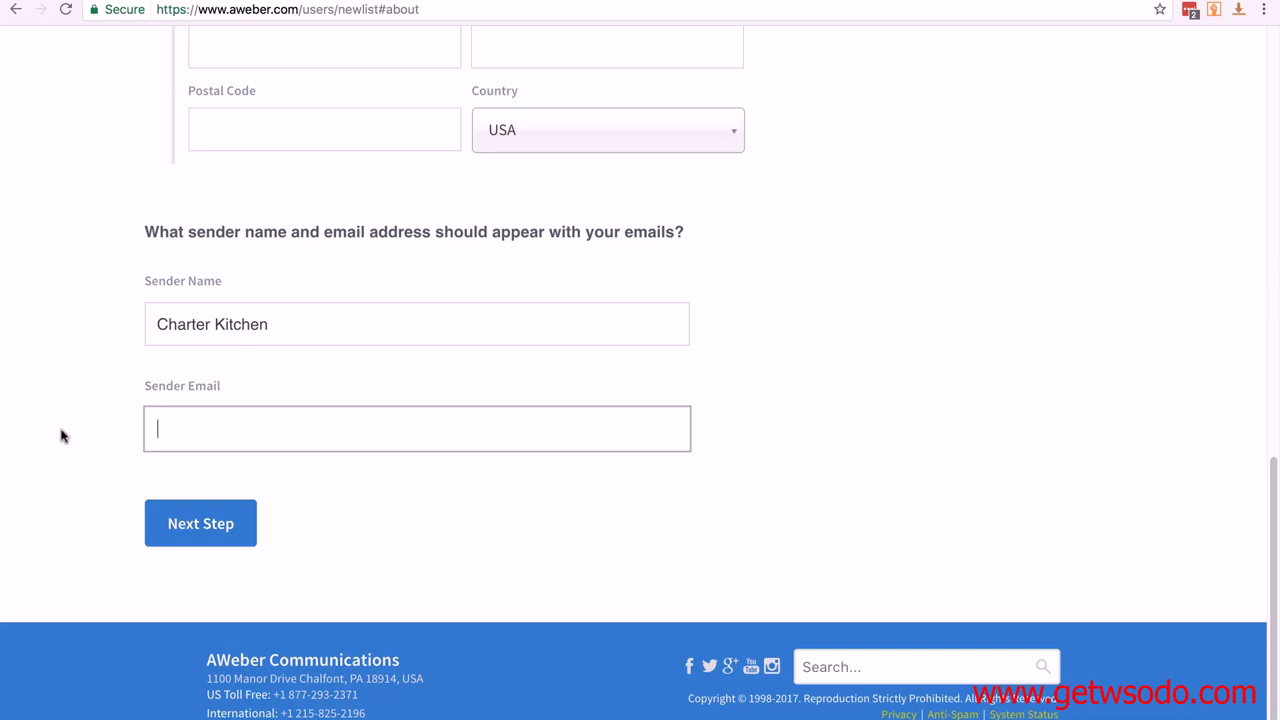
key(ctrl+v)
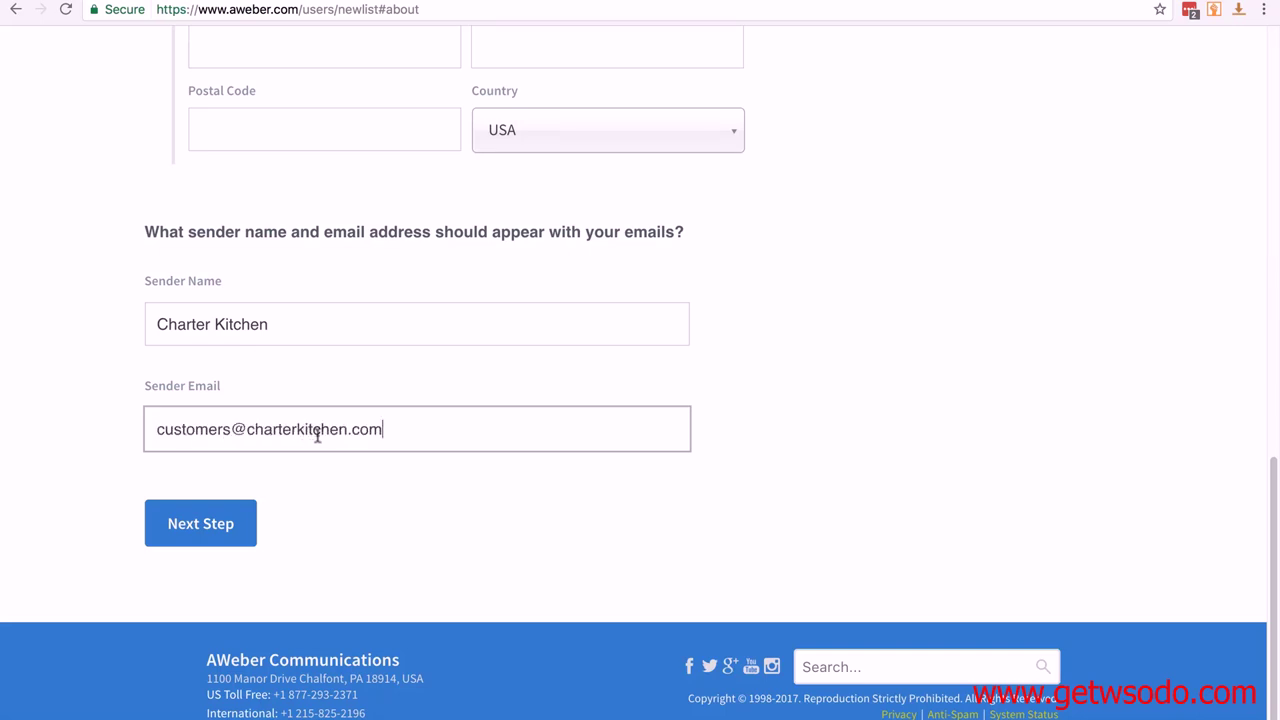
click(185, 527)
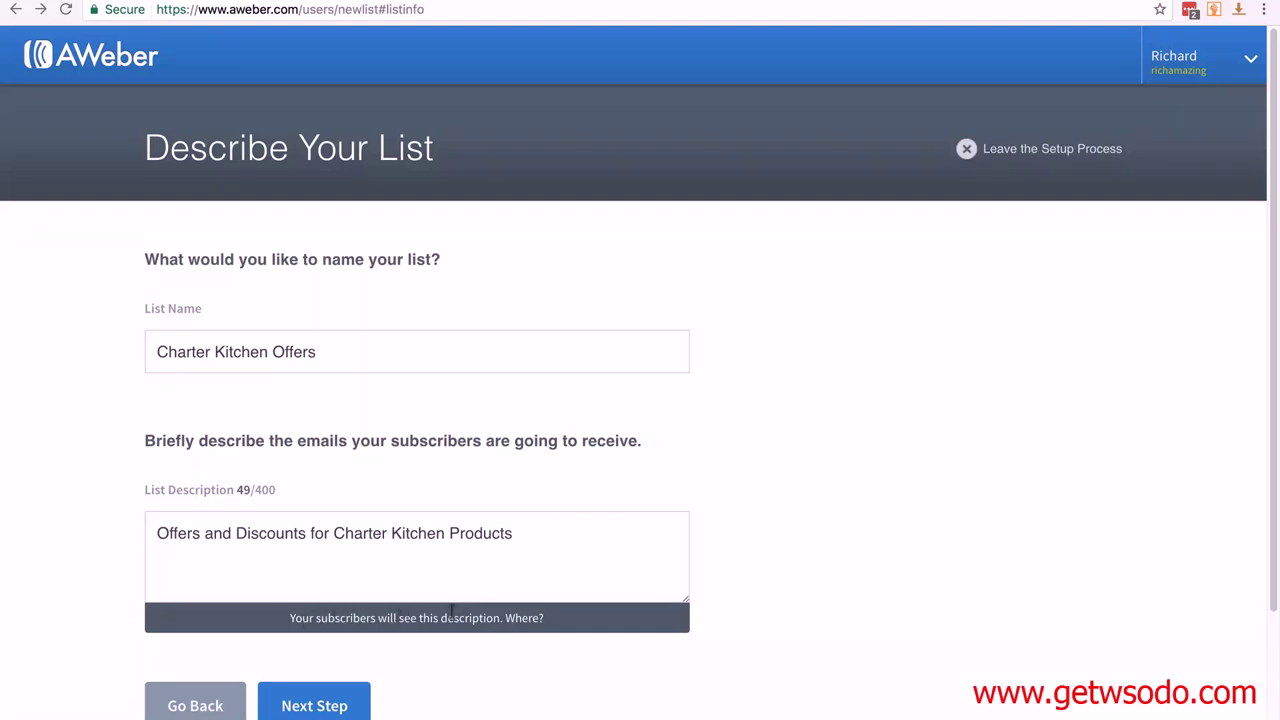
Read where subscribers will see the list description and continue to the confirmation message page
click(521, 619)
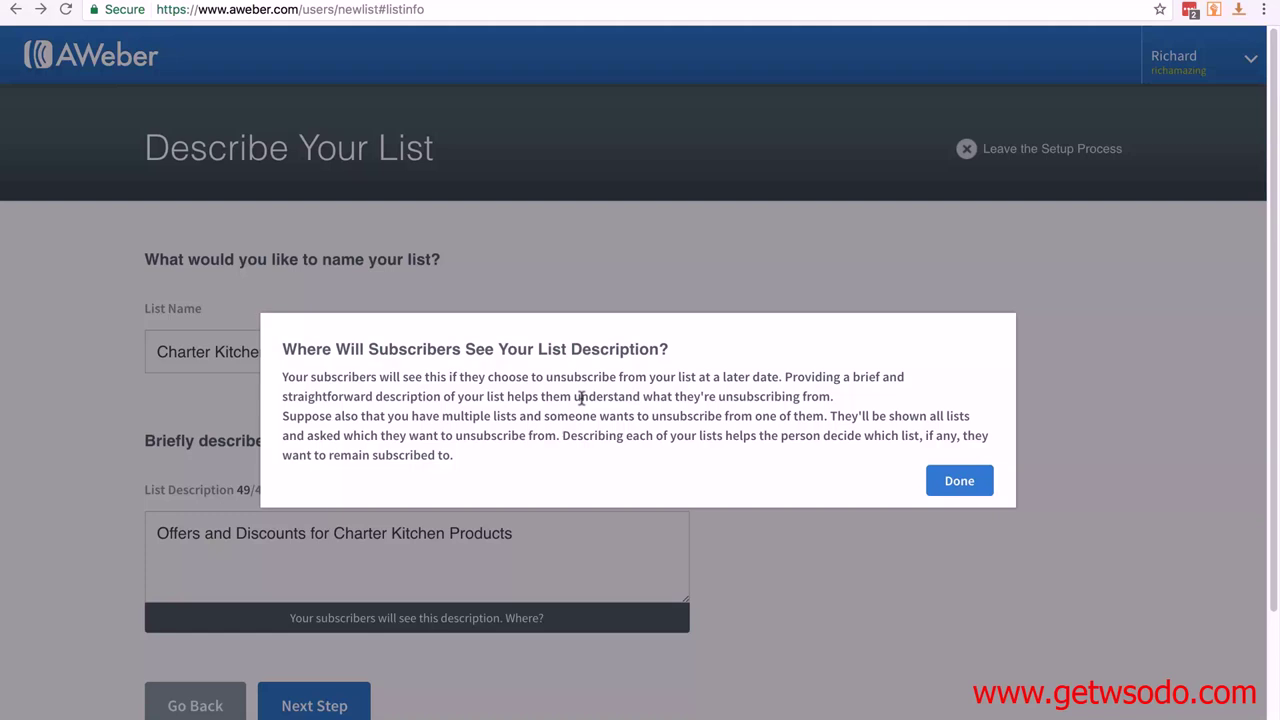
key(Escape)
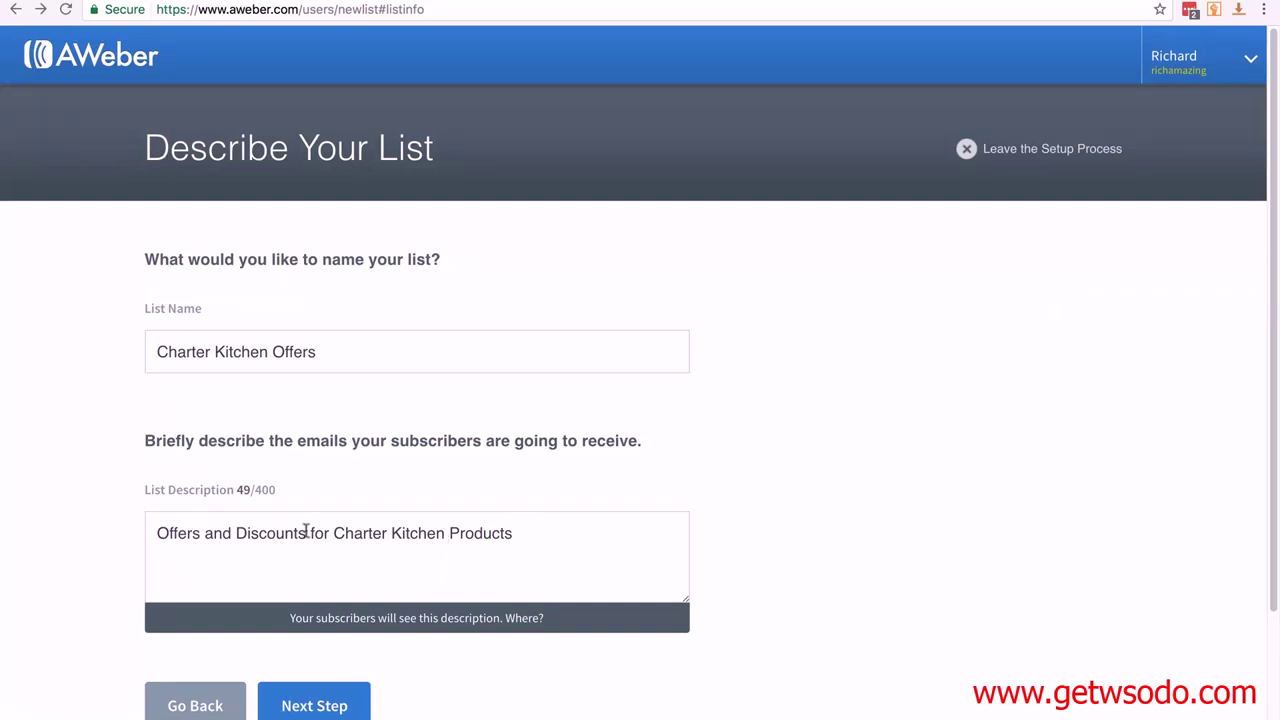
click(327, 705)
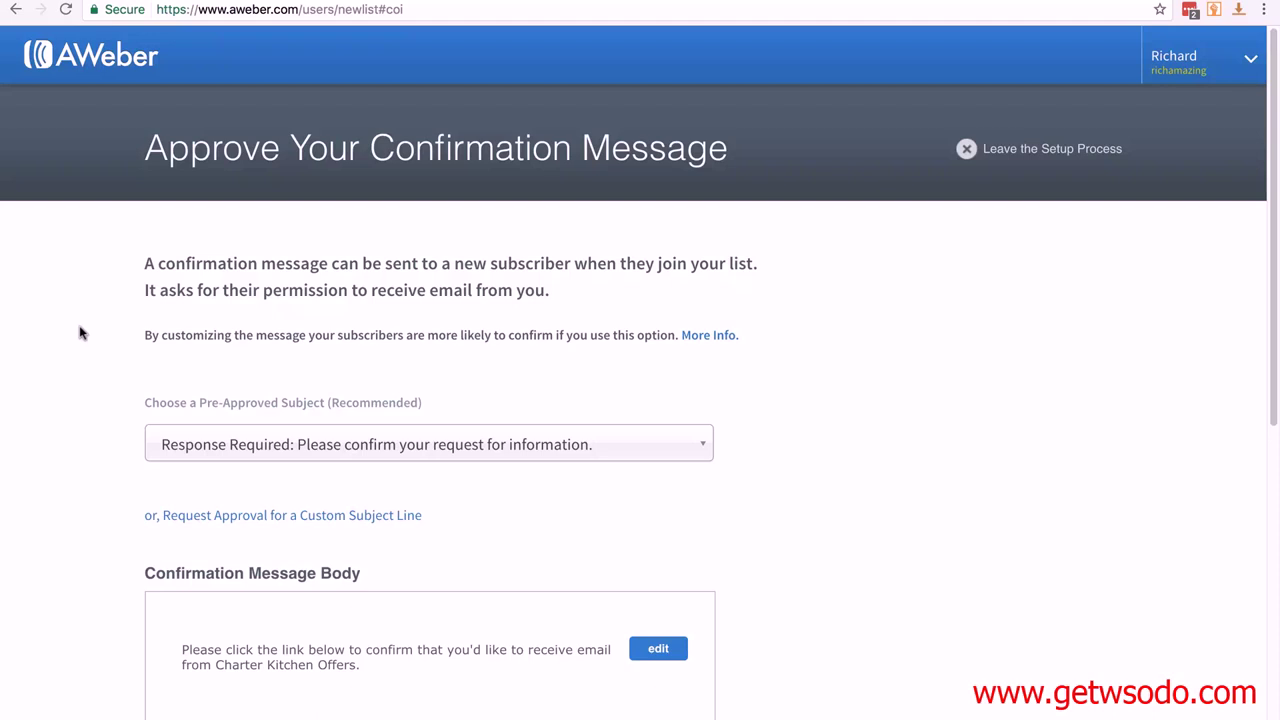
In the confirmation message's opening text, replace "email" with "your coupon code for your next purchase" before "from Charter Kitchen Offers"
scroll(82, 333, down, 3)
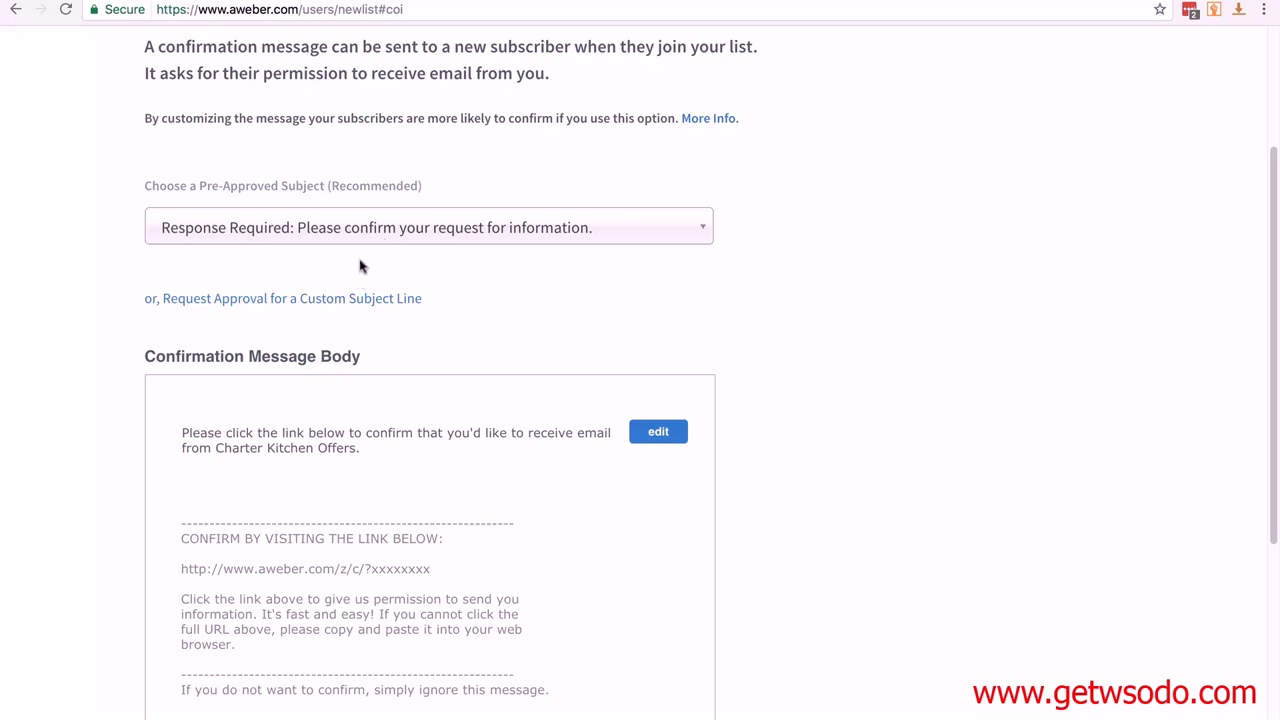
scroll(130, 330, down, 2)
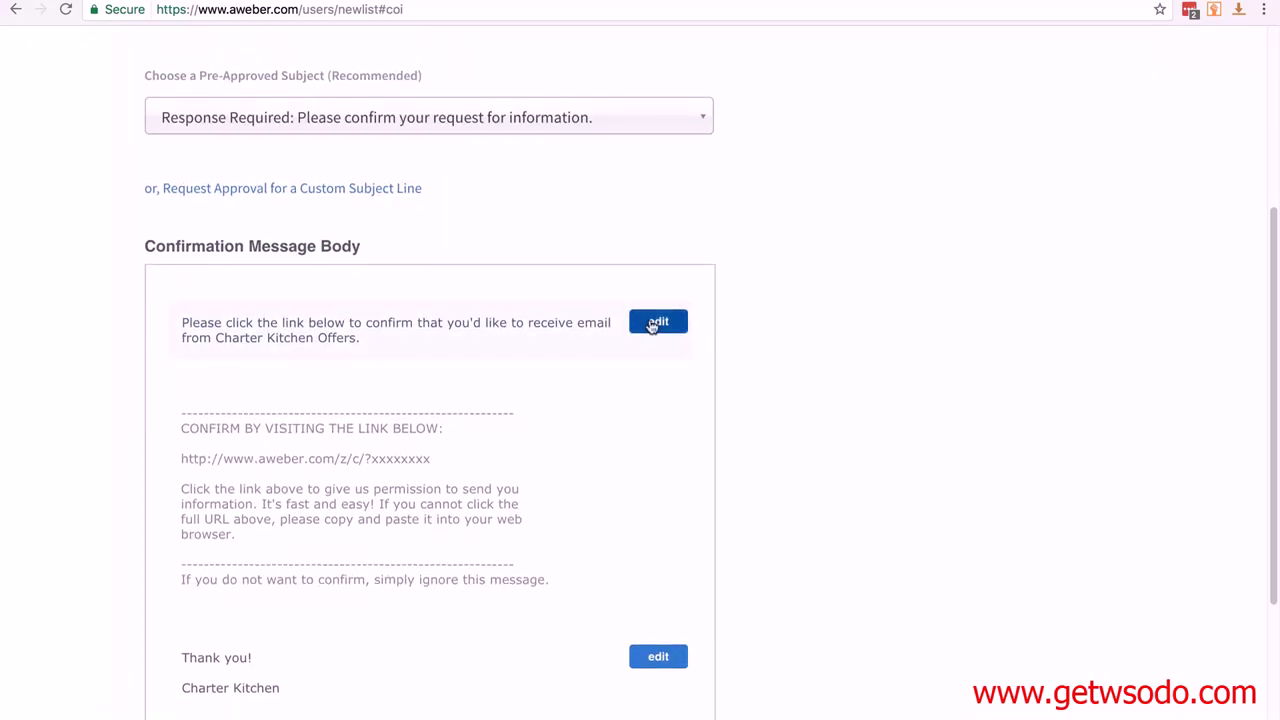
click(655, 323)
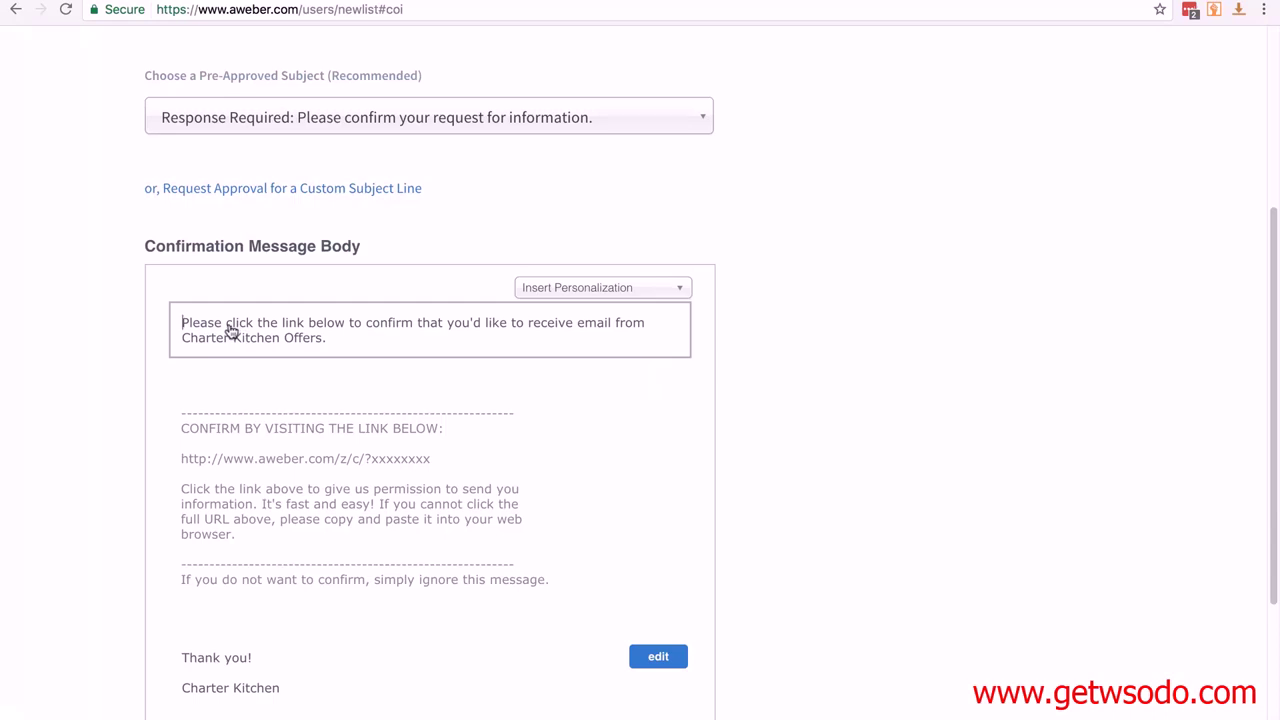
key(ctrl+a)
text(Please click the link below to confirm that you'd like to receive your coupon code for your next purchase from Charter Kitchen Offers.)
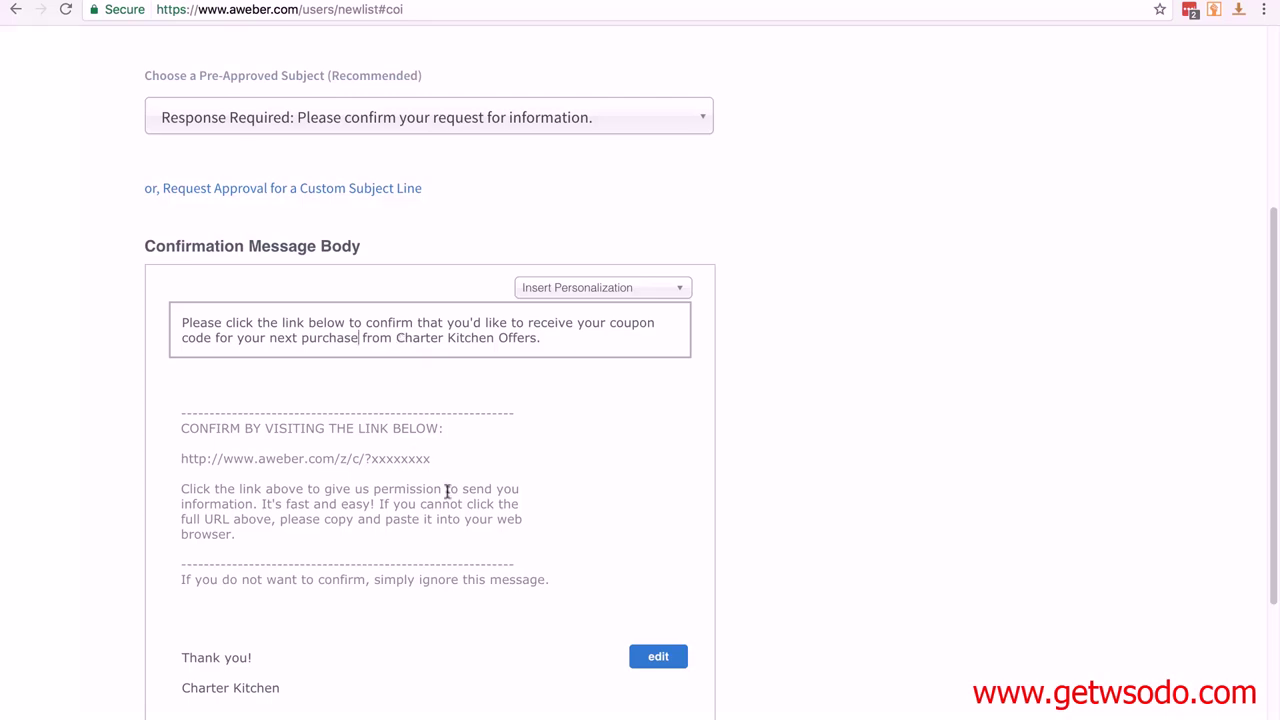
click(415, 514)
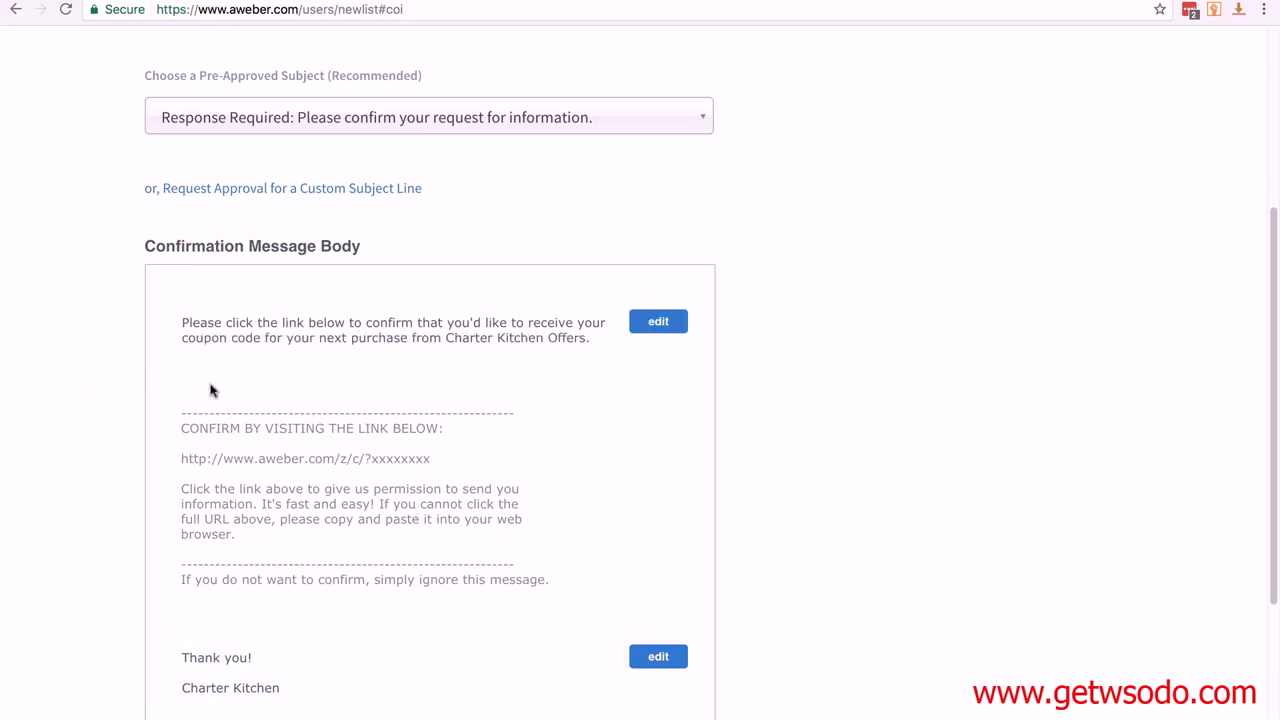
Approve the confirmation message and create the list
scroll(300, 330, down, 2)
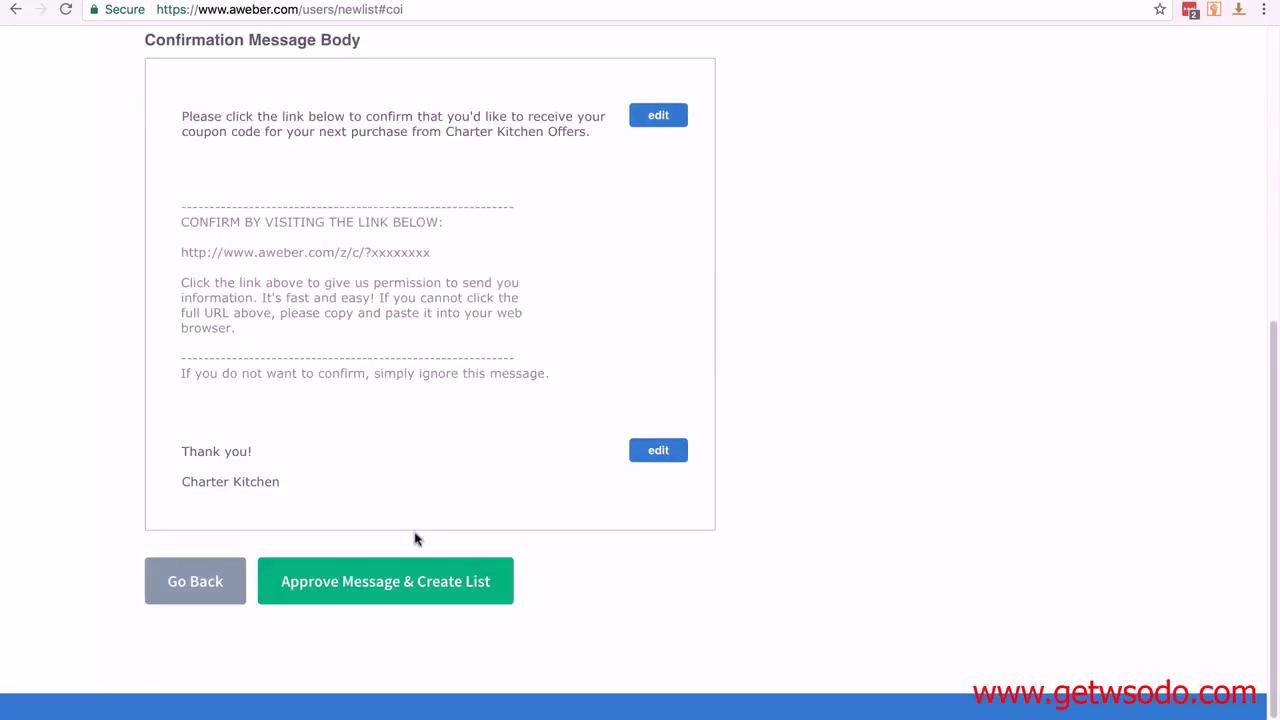
click(385, 584)
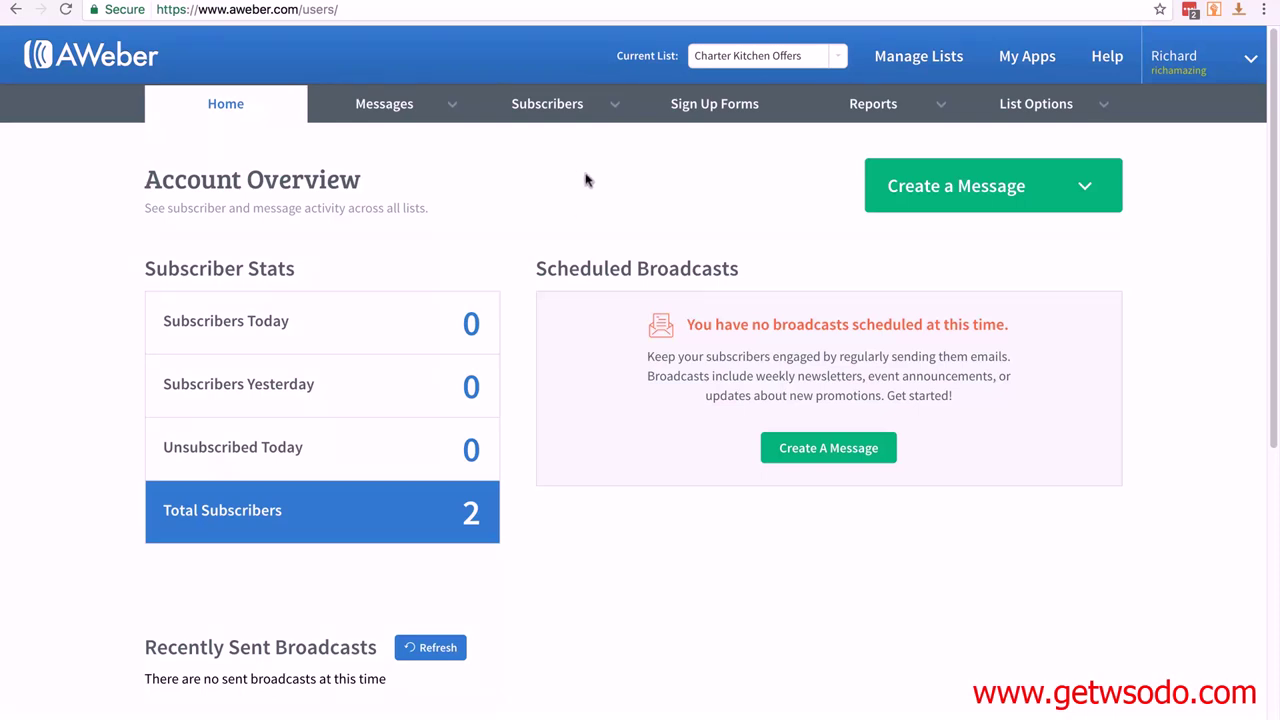
click(384, 104)
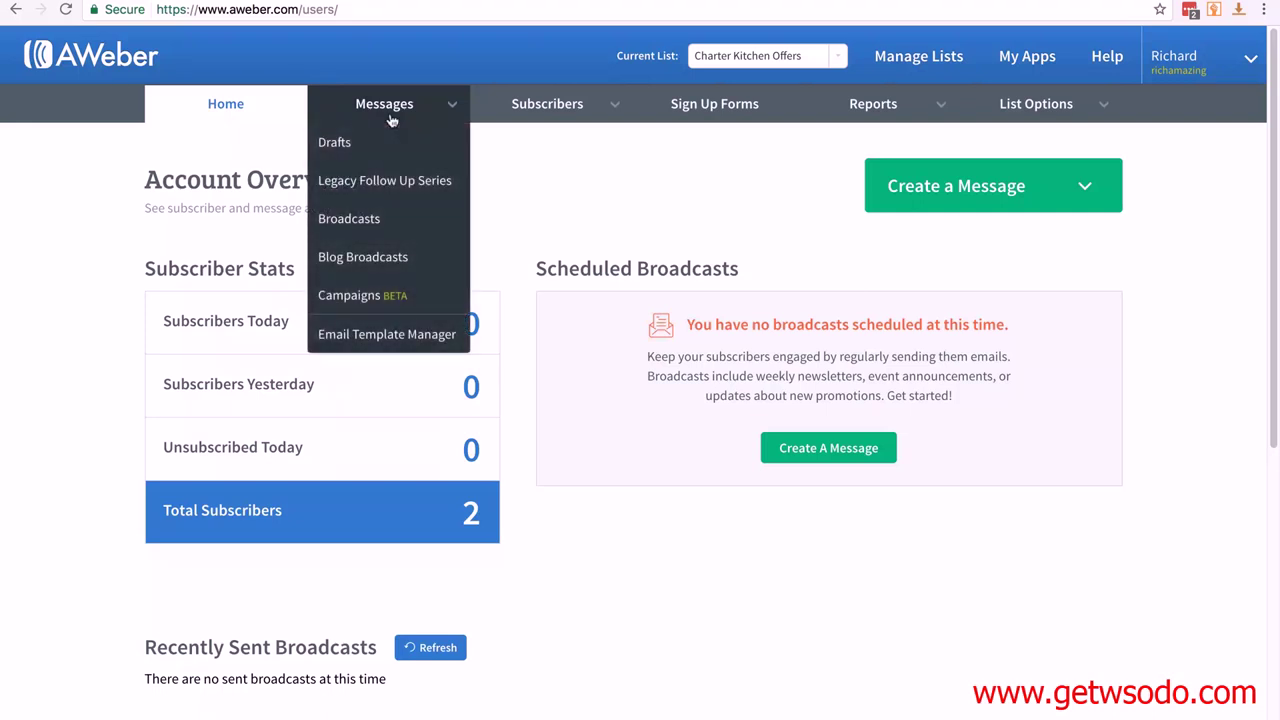
click(669, 188)
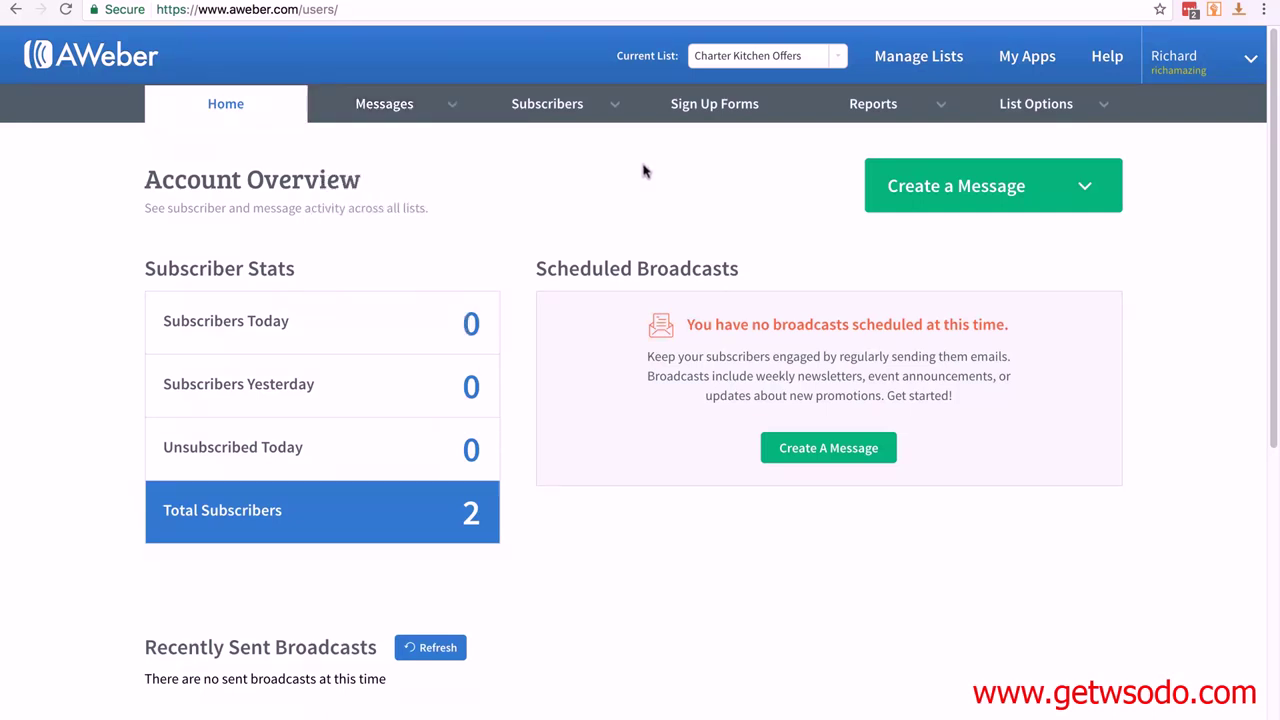